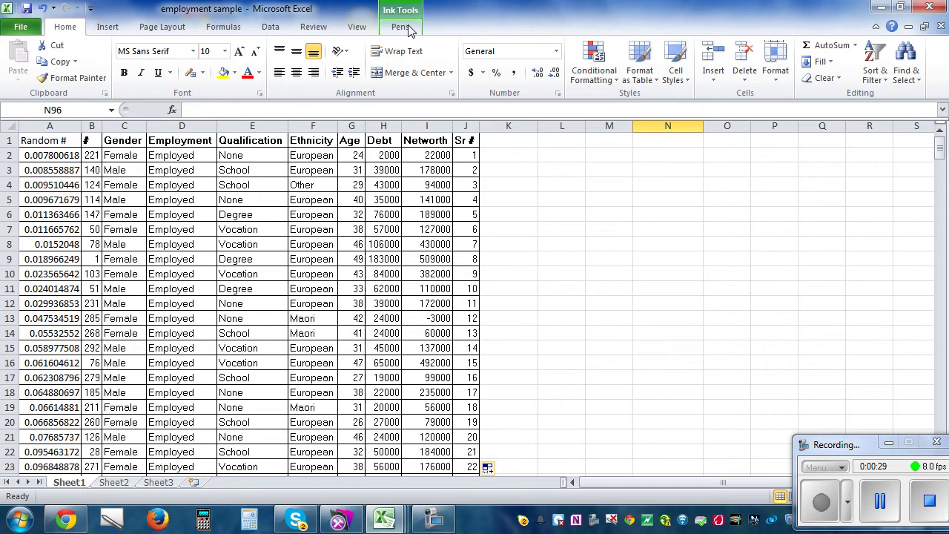
- Handwrite the formula ICI = Median ± 1.5×IQR/√n in blue ink beside the data table
click(401, 27)
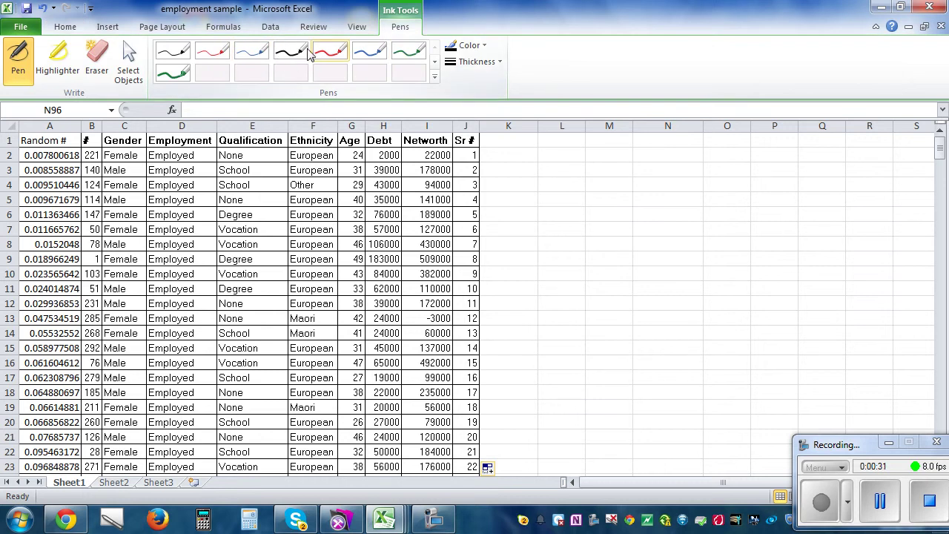
mouse_move(576, 188)
mouse_down()
mouse_move(621, 192)
mouse_move(619, 180)
mouse_move(709, 197)
mouse_move(731, 195)
mouse_move(736, 183)
mouse_move(758, 206)
mouse_move(782, 205)
mouse_move(801, 186)
mouse_move(797, 199)
mouse_move(852, 184)
mouse_move(862, 192)
mouse_up()
click(677, 184)
click(825, 190)
mouse_move(863, 181)
mouse_down()
mouse_move(876, 187)
mouse_move(897, 188)
mouse_move(892, 199)
mouse_move(916, 191)
mouse_up()
mouse_move(812, 196)
mouse_down()
mouse_move(889, 201)
mouse_move(848, 220)
mouse_move(873, 210)
mouse_up()
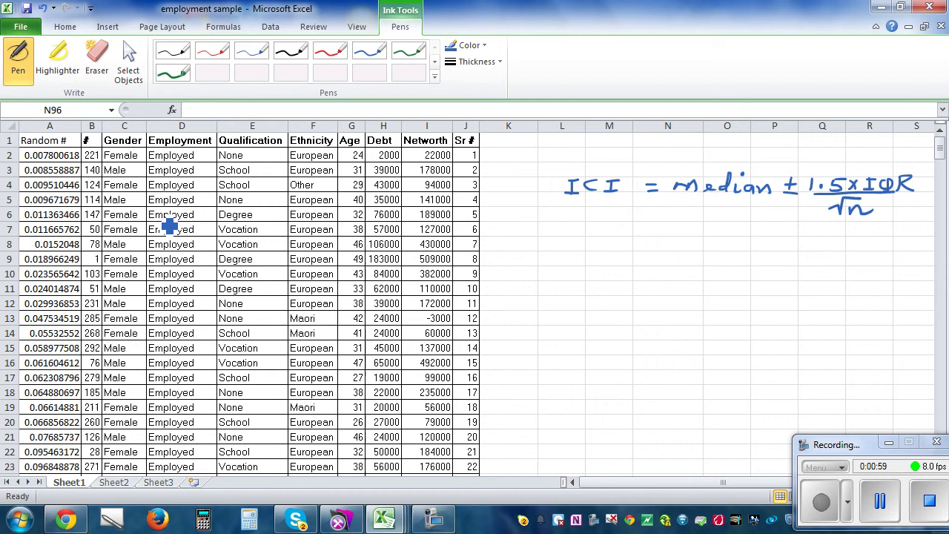
click(65, 27)
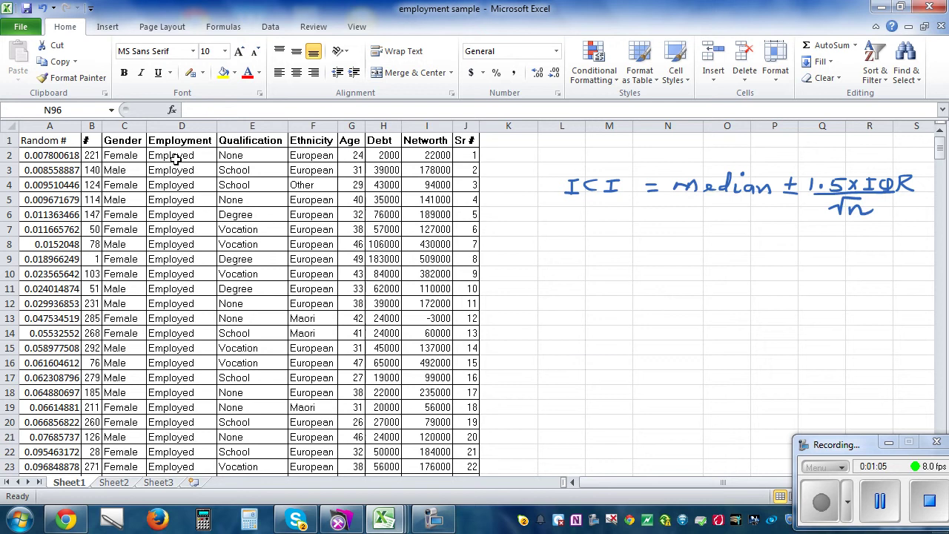
- Examine the Employed and Not Employed rows of the sample data on Sheet1
scroll(467, 322, down, 6)
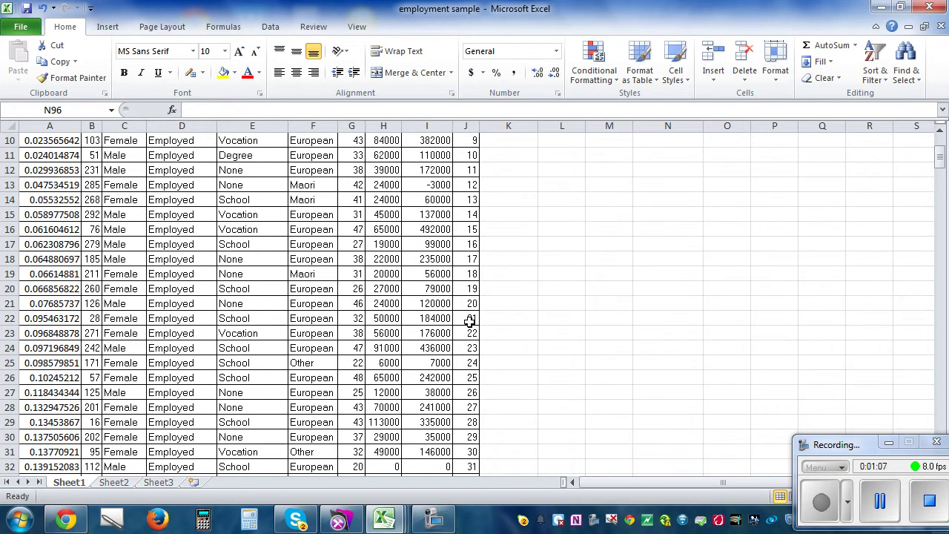
scroll(470, 320, down, 8)
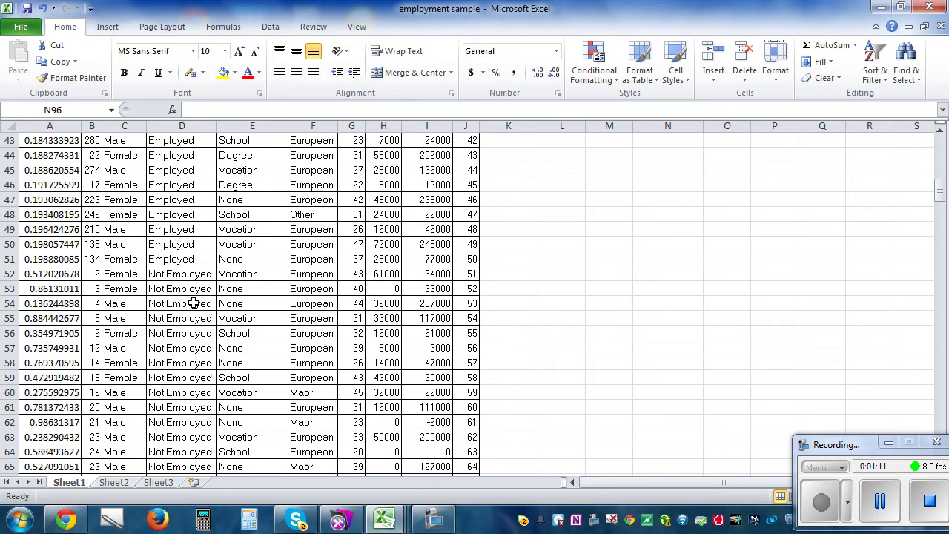
scroll(274, 292, up, 9)
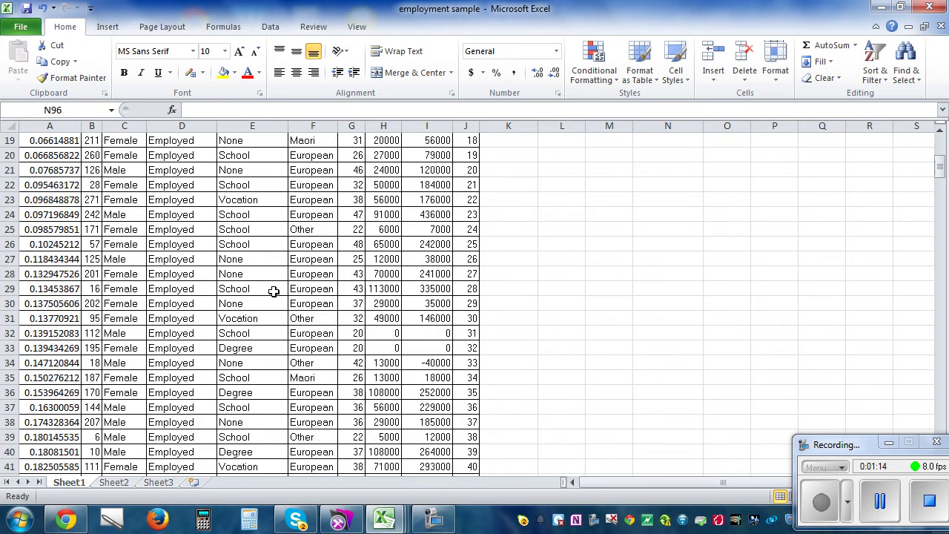
scroll(273, 292, up, 5)
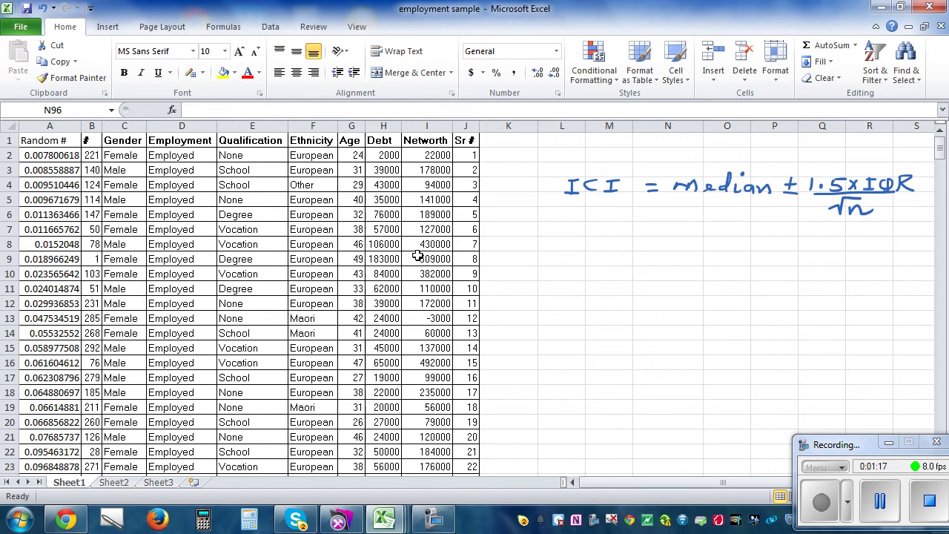
- Open the Maths folder on the Student Resources (Q:) network drive in the file explorer
click(20, 521)
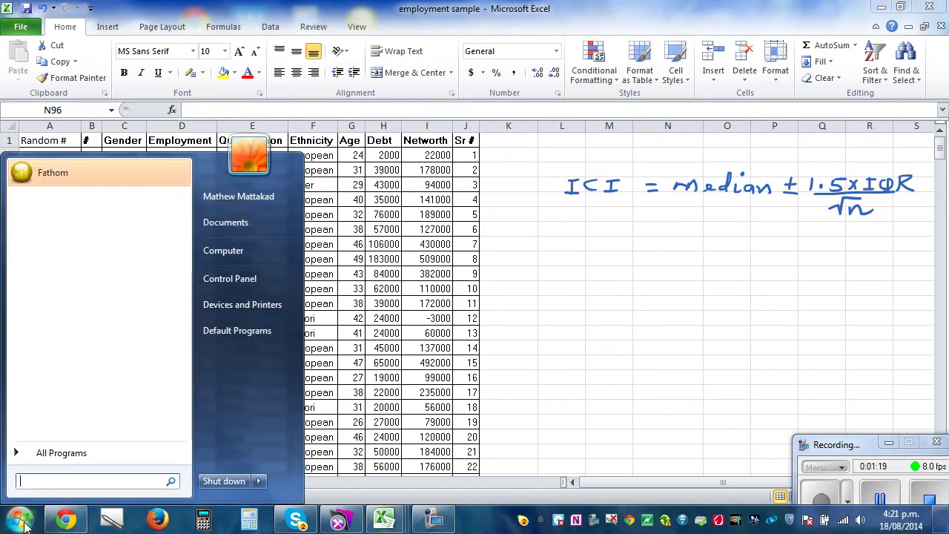
click(249, 255)
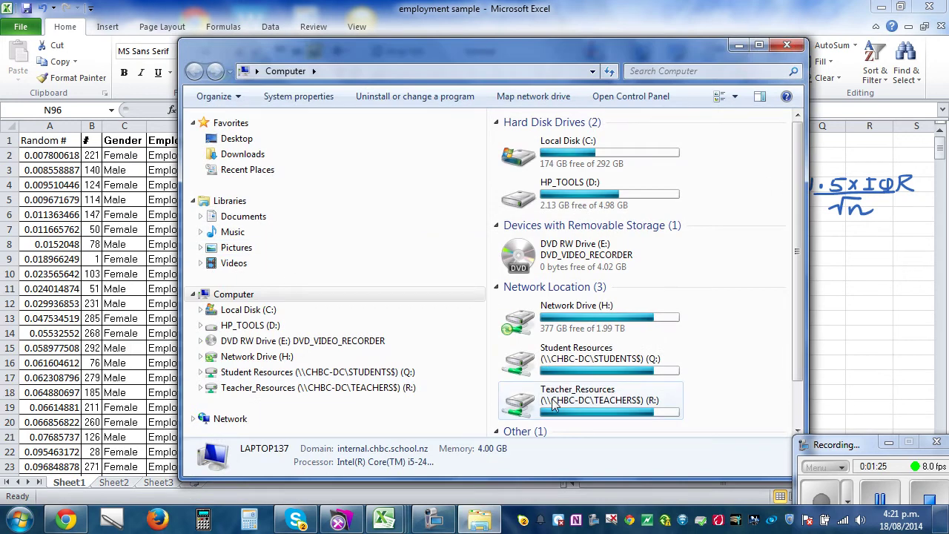
double_click(577, 370)
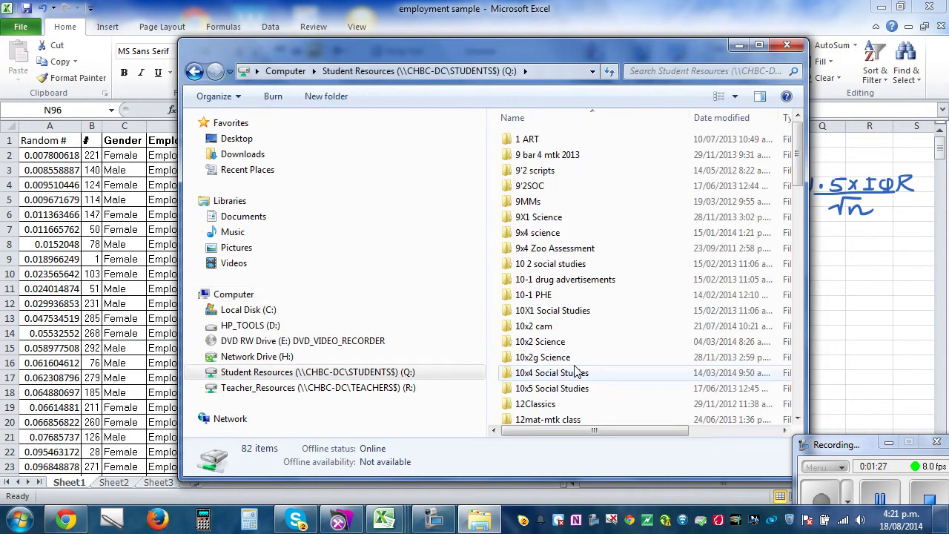
scroll(576, 371, down, 7)
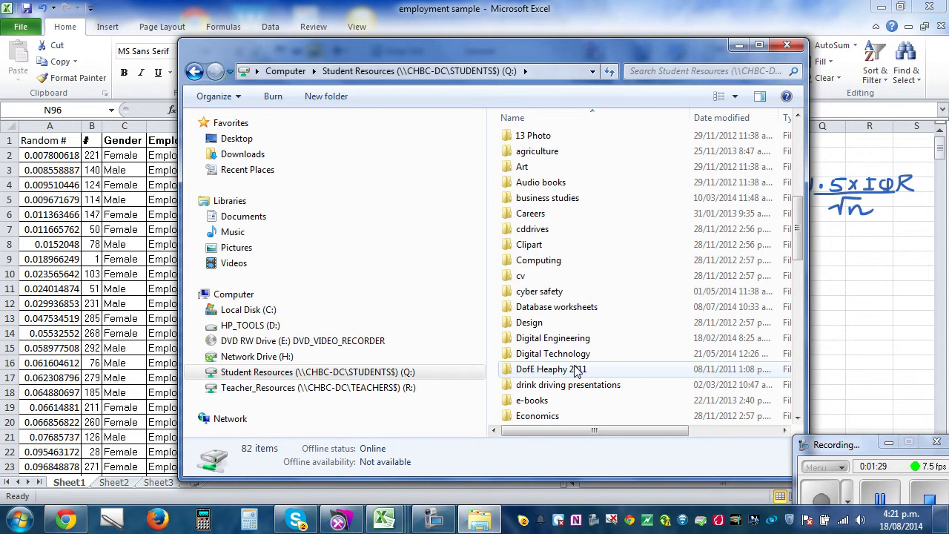
scroll(576, 371, down, 2)
scroll(577, 371, up, 4)
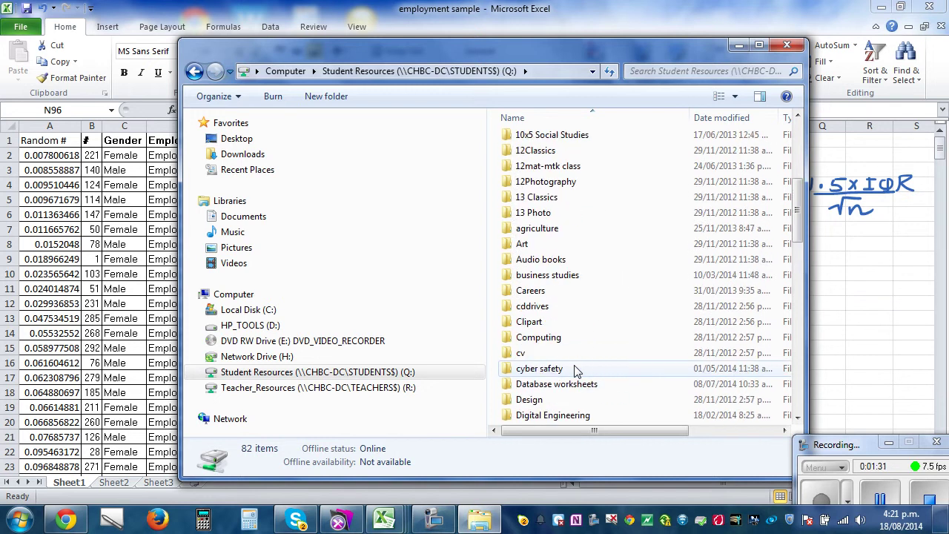
scroll(577, 371, down, 1)
scroll(576, 371, down, 4)
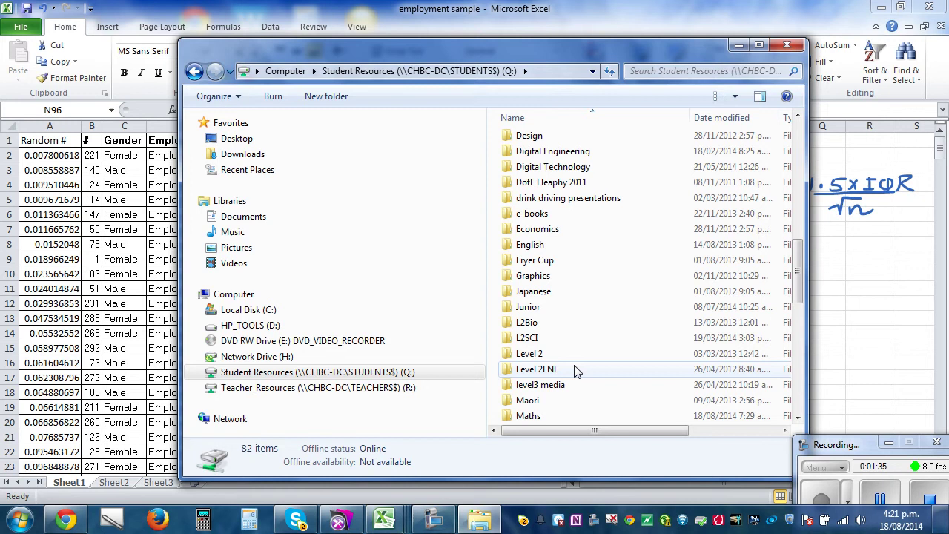
scroll(577, 371, down, 1)
double_click(560, 371)
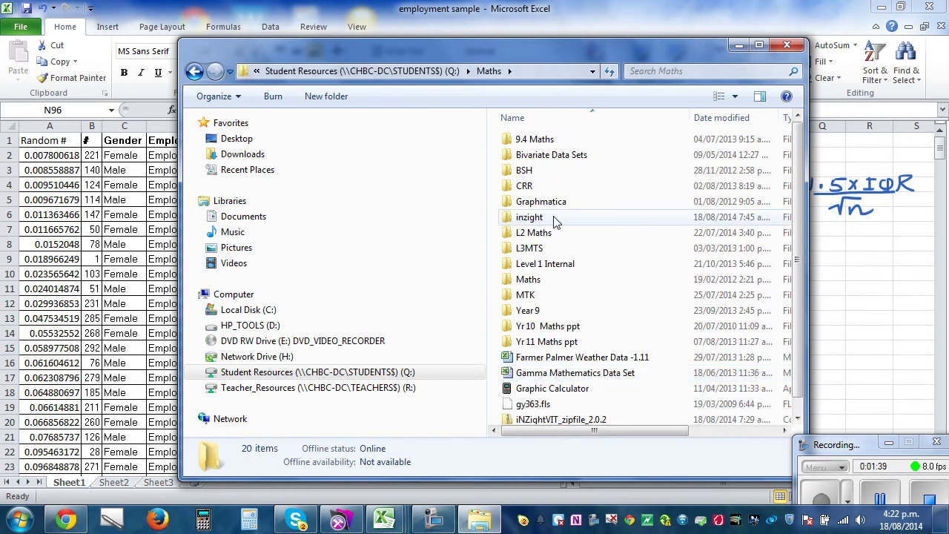
- Launch START_iNZightVIT from the iNZightVIT_13-05-09 folder inside the inzight folder
double_click(537, 218)
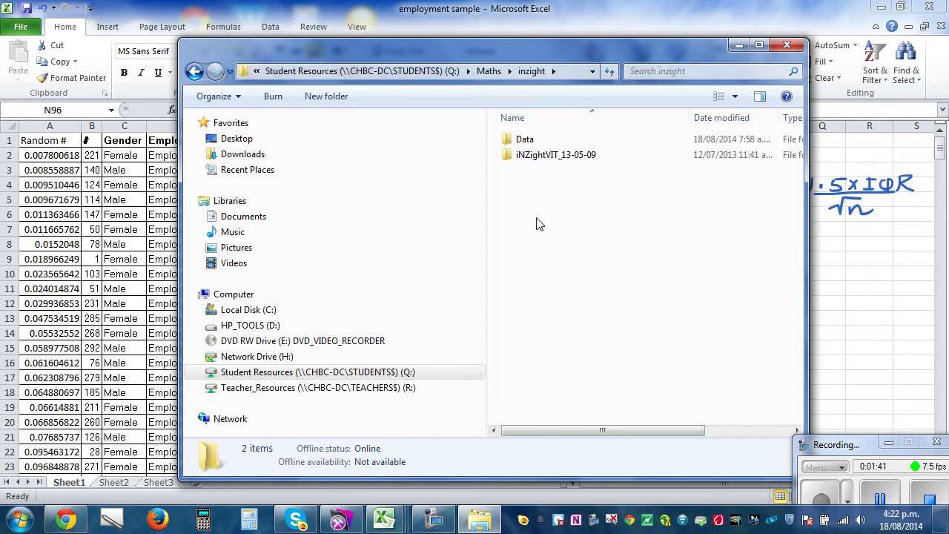
double_click(588, 156)
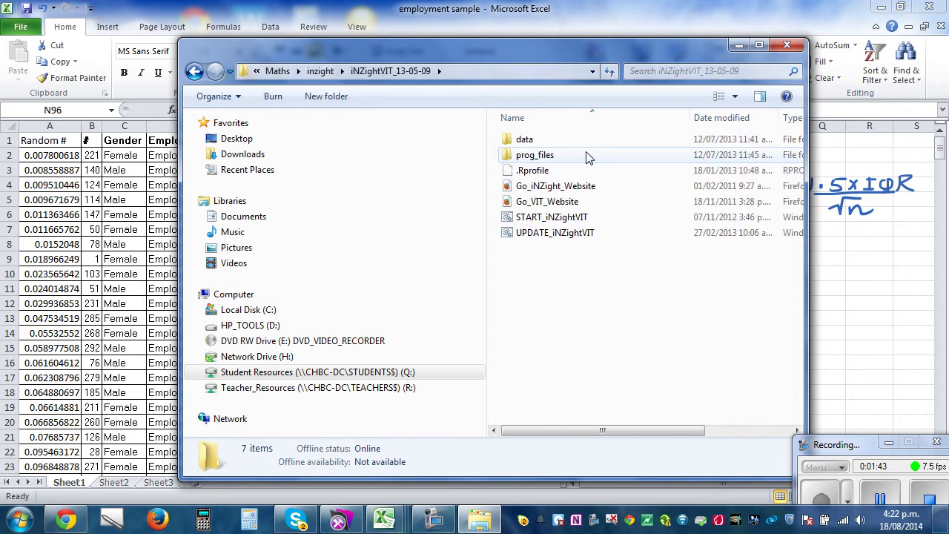
click(570, 223)
double_click(570, 223)
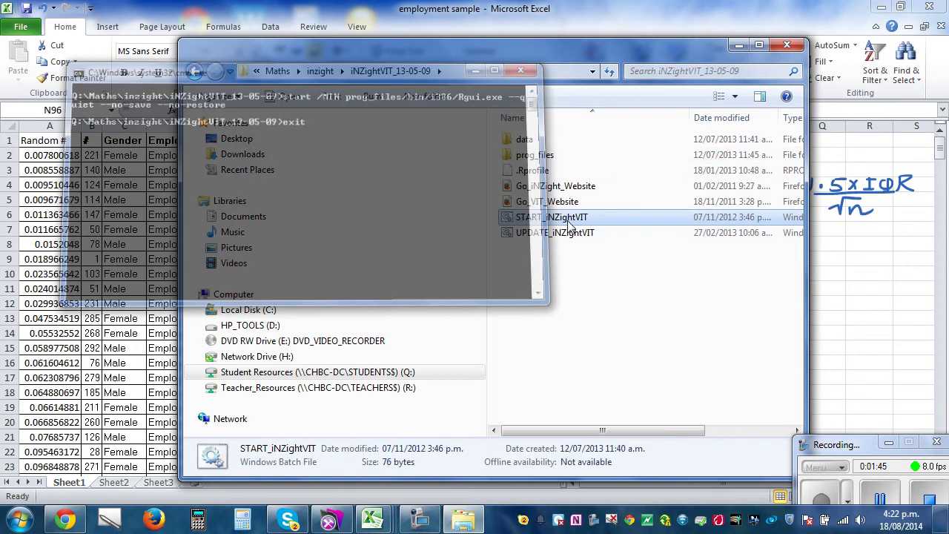
- Minimize the file explorer and the employment sample workbook, and run iNZight from its launcher window
click(740, 45)
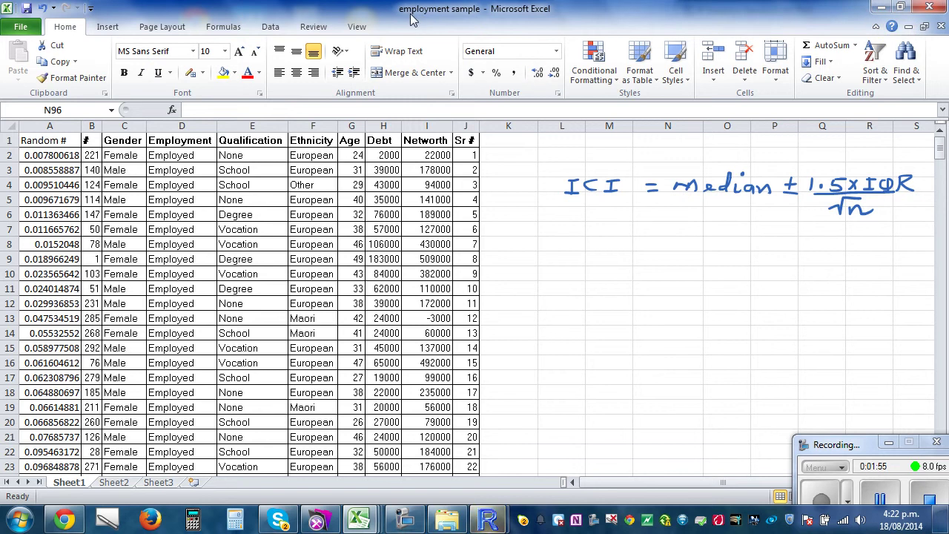
click(879, 9)
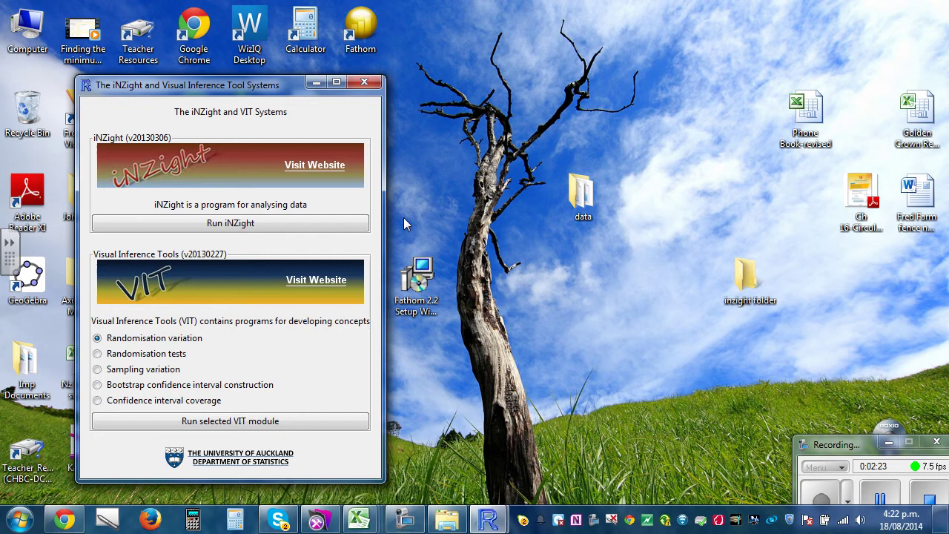
click(206, 227)
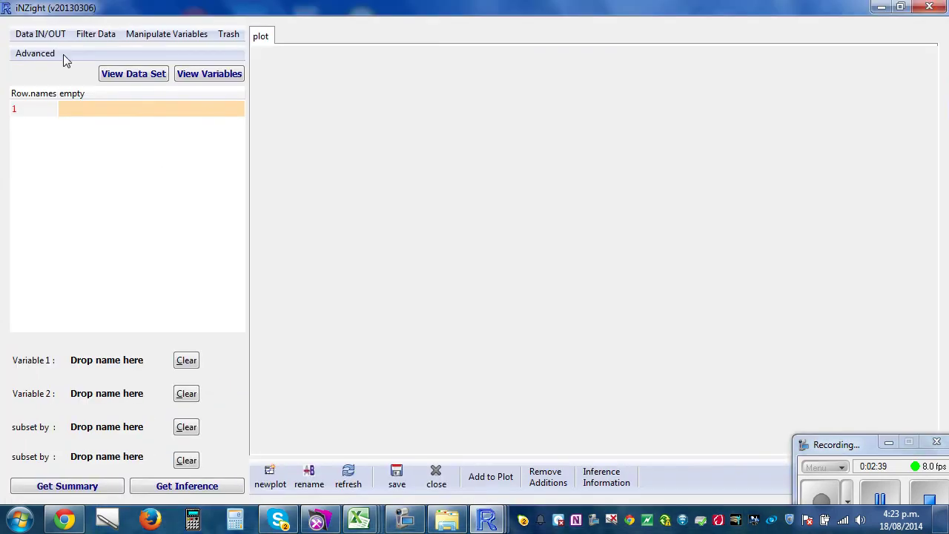
- Import employment sample.xlsx from the Practice Assessment folder within the data folder on the Desktop
click(40, 34)
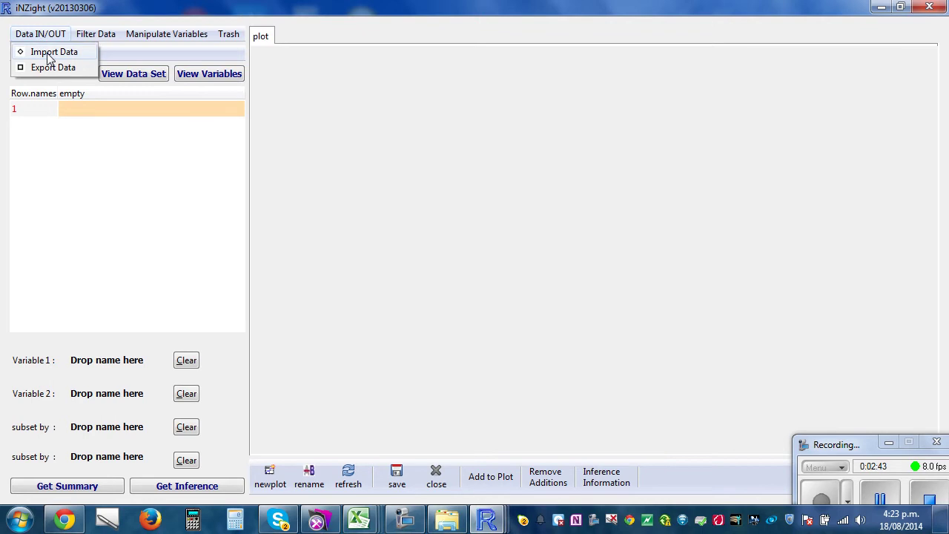
click(50, 53)
click(547, 209)
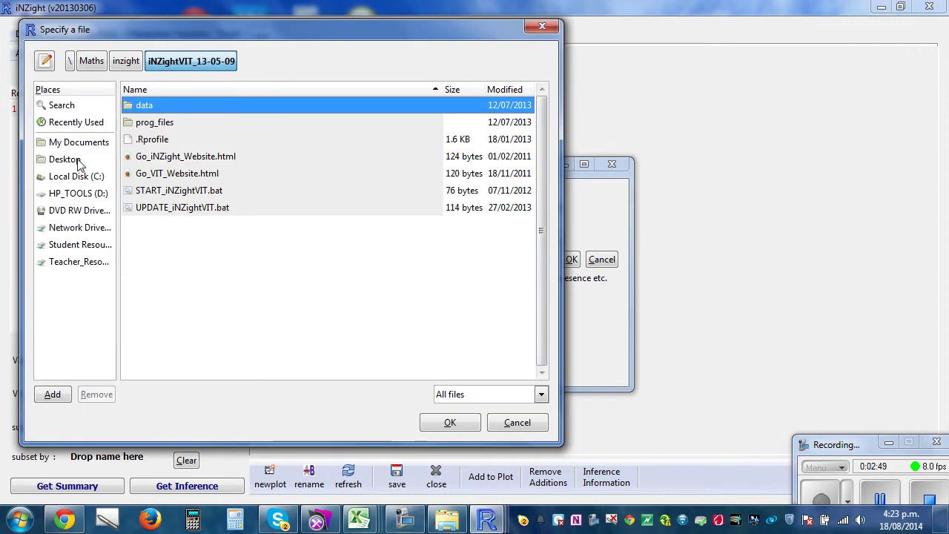
click(74, 159)
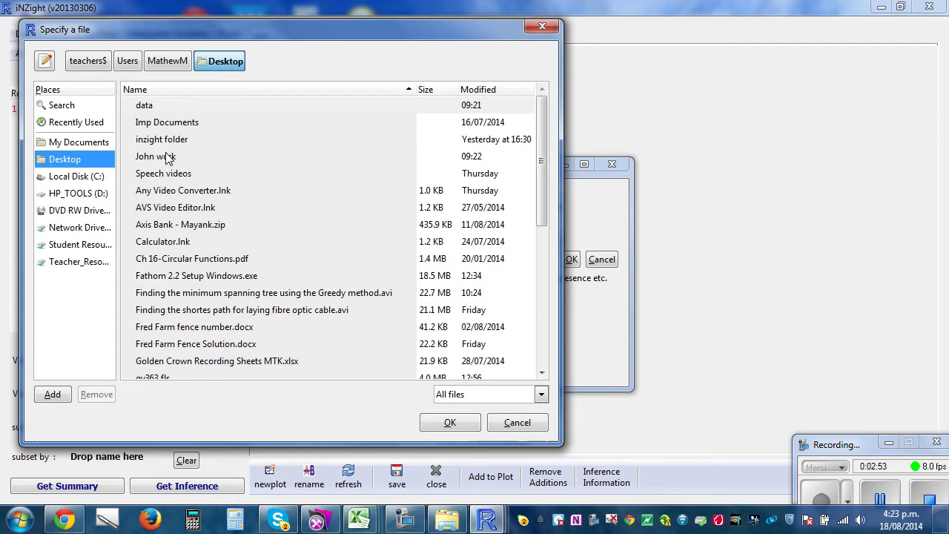
double_click(145, 105)
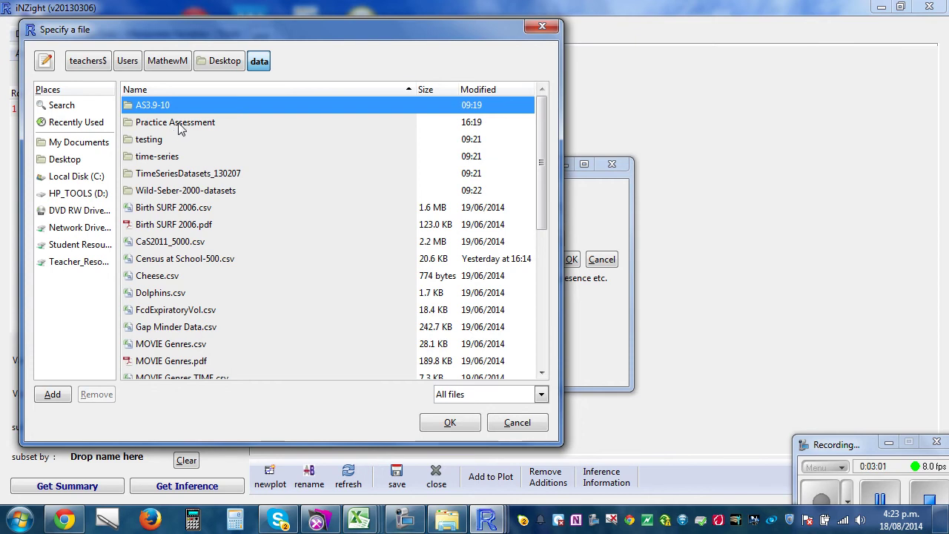
click(178, 122)
double_click(179, 123)
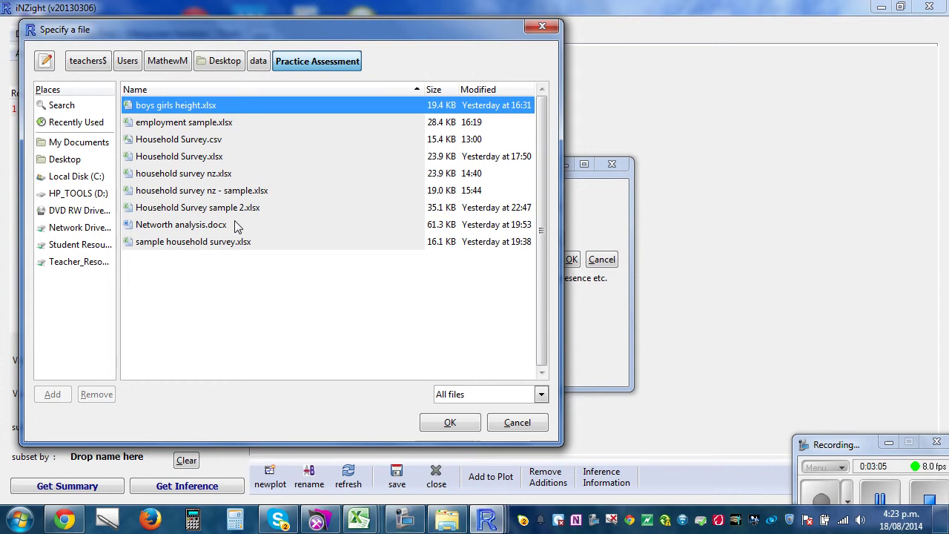
double_click(207, 128)
click(571, 260)
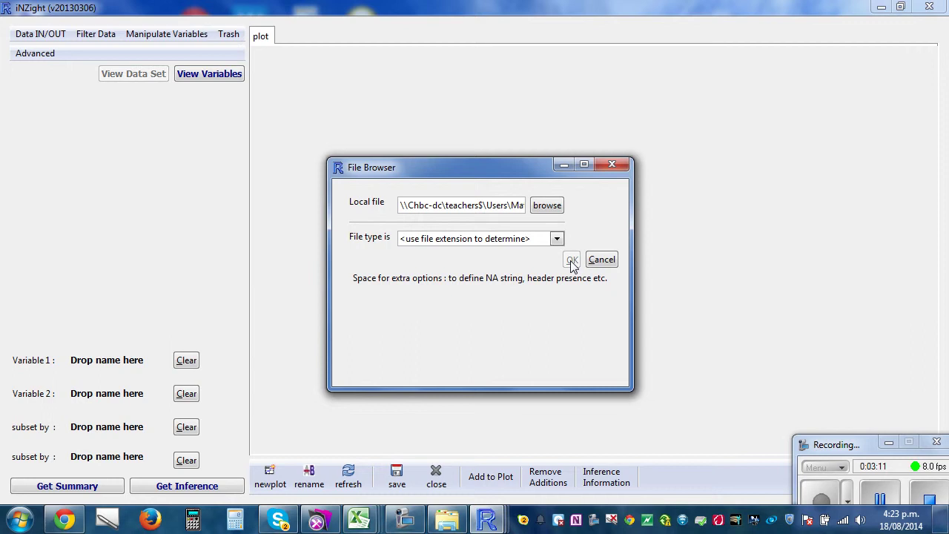
- Assign the Employment column as Variable 1 to plot it
mouse_move(58, 327)
mouse_down()
mouse_move(171, 327)
mouse_move(71, 326)
mouse_up()
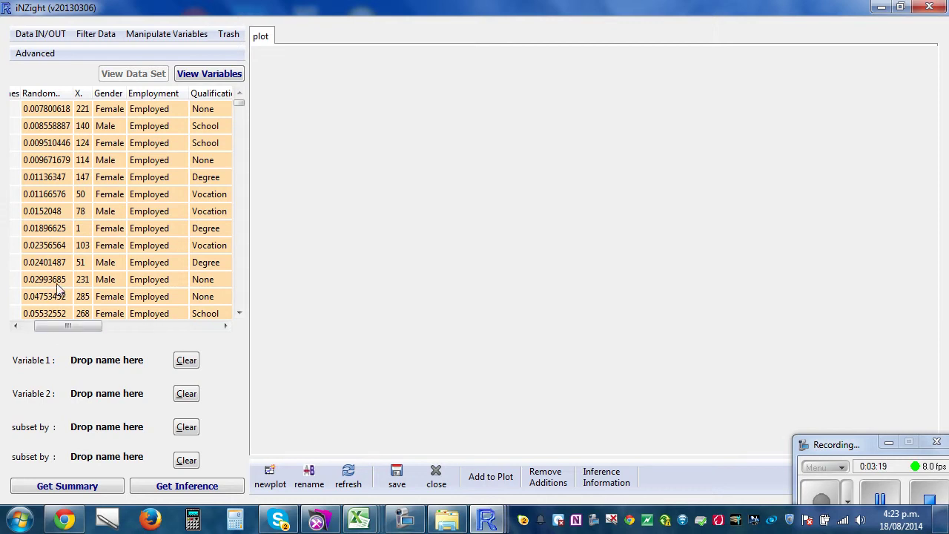
drag(50, 327, 105, 326)
drag(105, 325, 68, 324)
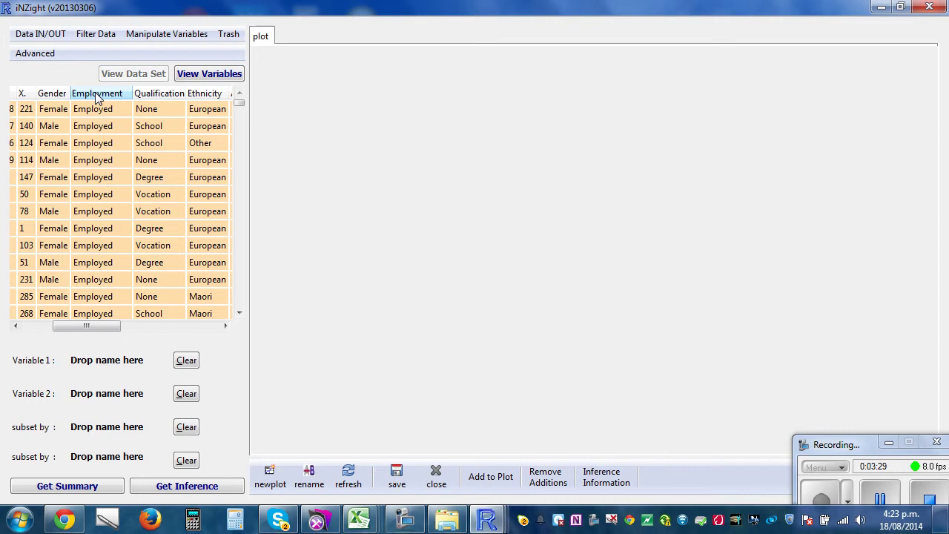
drag(95, 92, 80, 362)
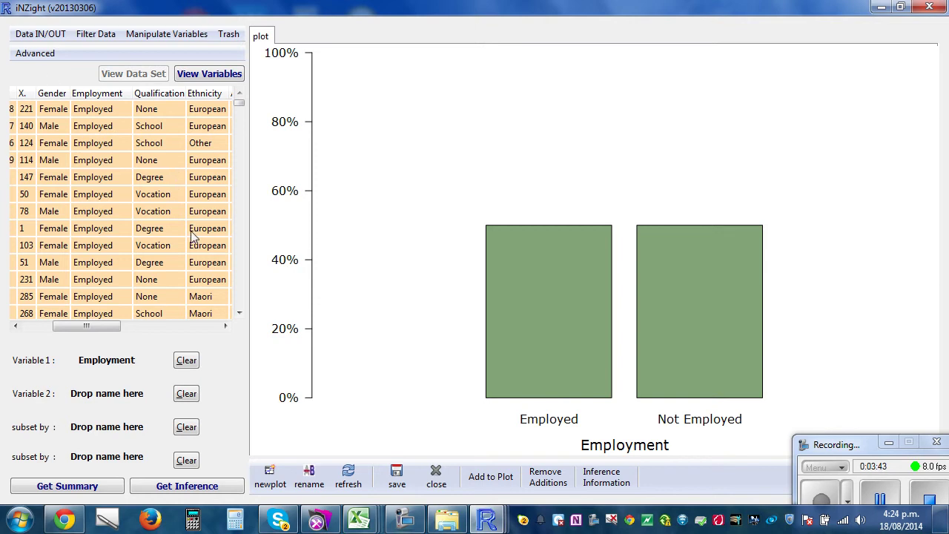
- Assign Debt as Variable 2 and add comparison intervals for the medians using the Year 12 method
drag(90, 327, 127, 333)
click(171, 95)
drag(172, 95, 82, 394)
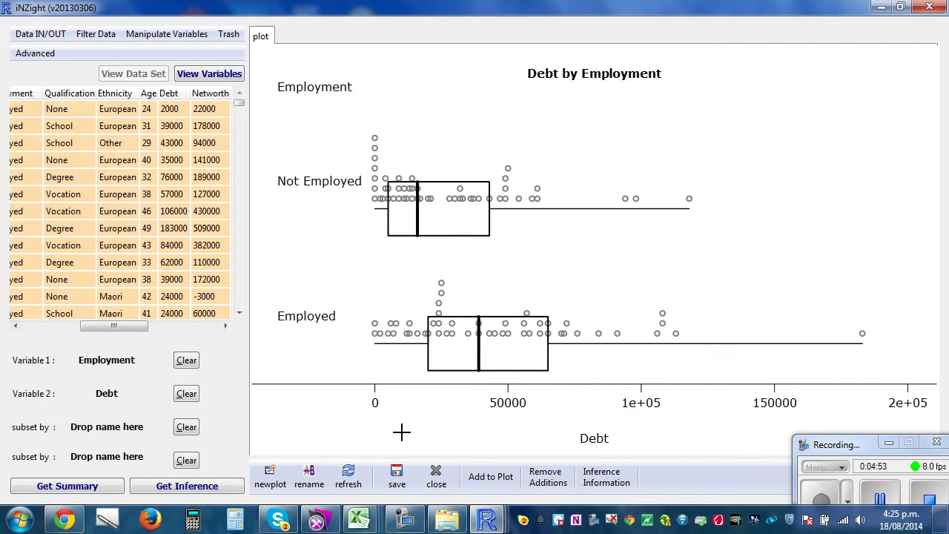
click(606, 482)
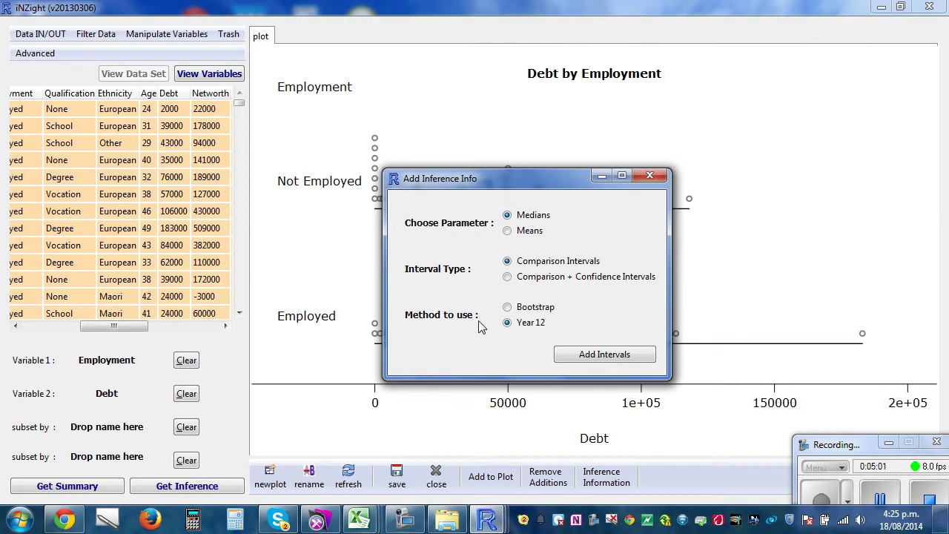
click(591, 357)
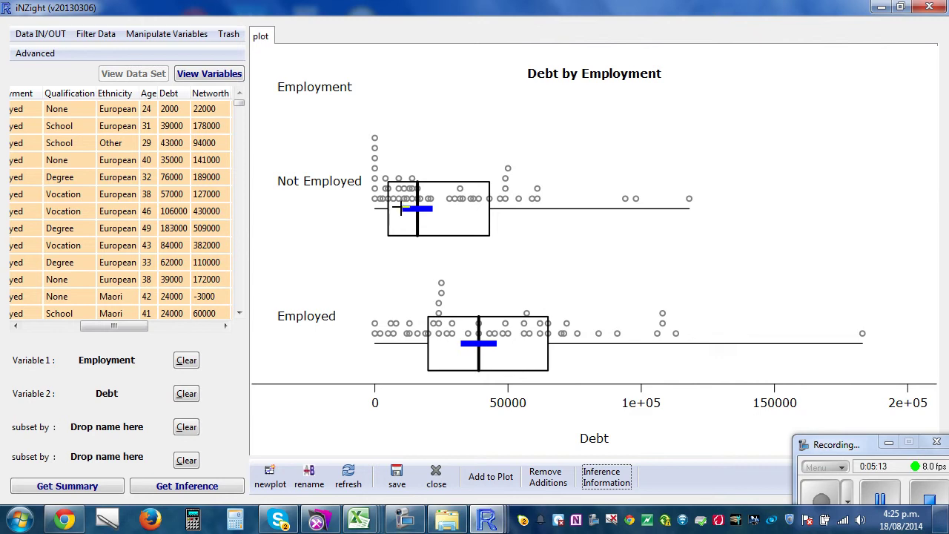
- View the summary statistics of Debt by Employment in a maximized window, then minimize the summary
click(75, 488)
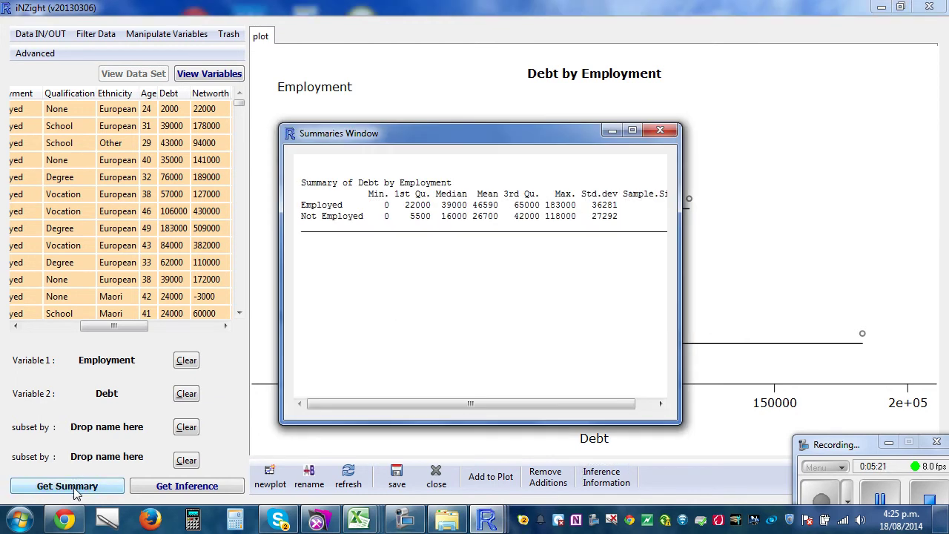
click(635, 130)
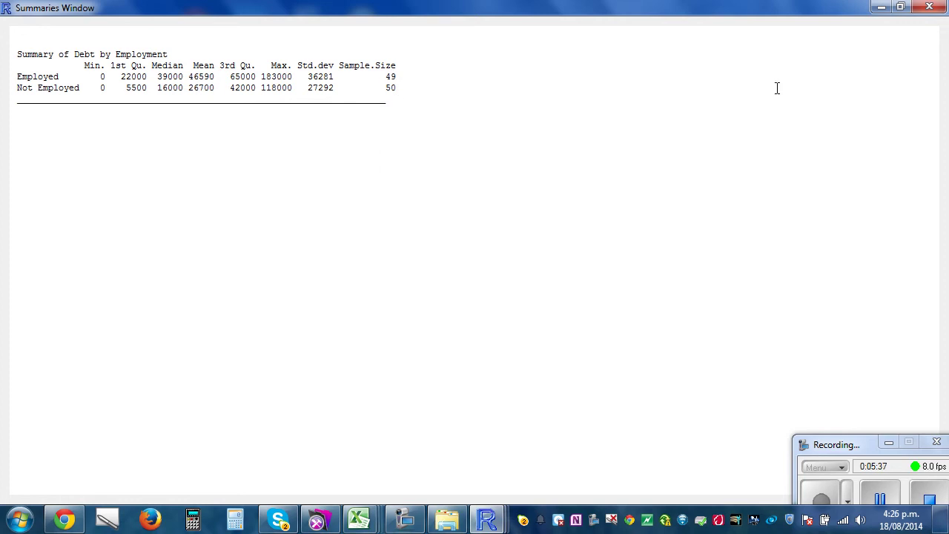
click(879, 9)
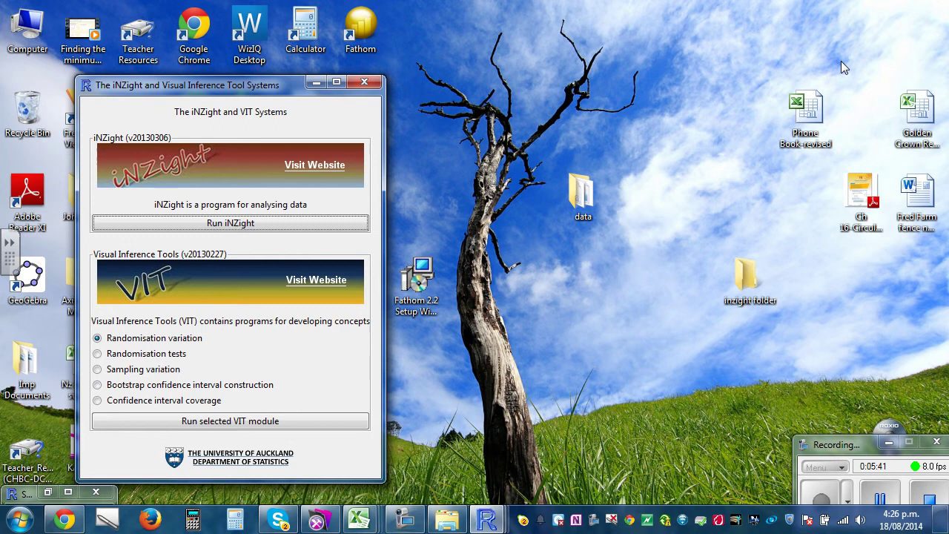
- Return to the Debt by Employment plot window in iNZight and generate its summary statistics in a maximized window
mouse_move(493, 512)
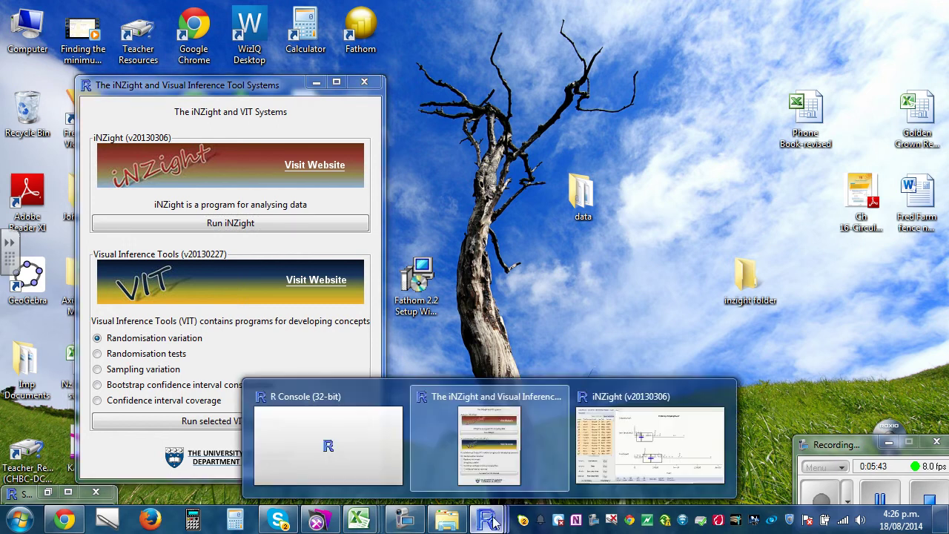
click(667, 426)
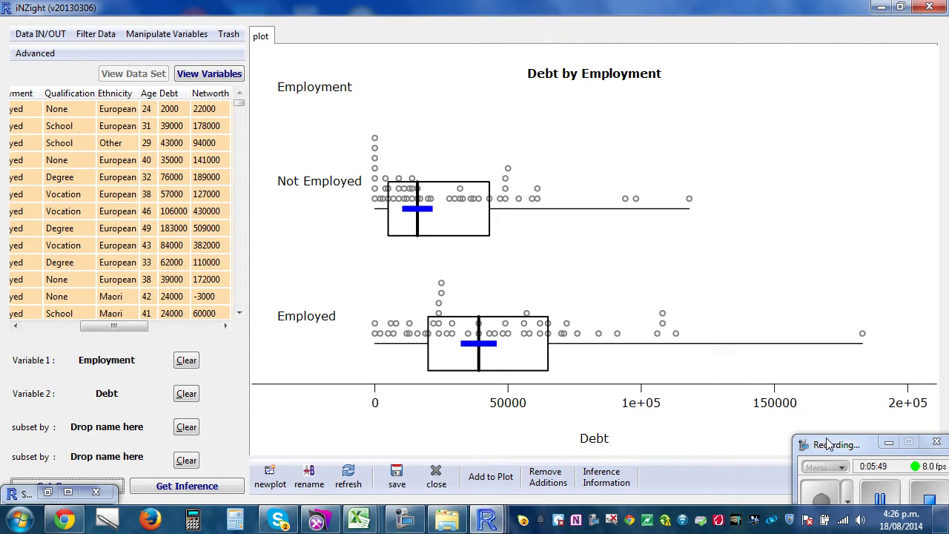
drag(828, 444, 828, 473)
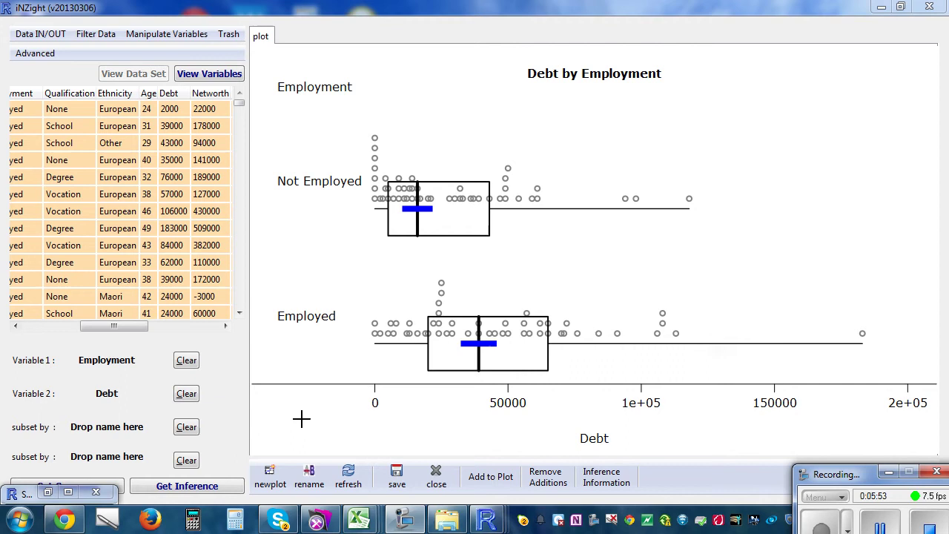
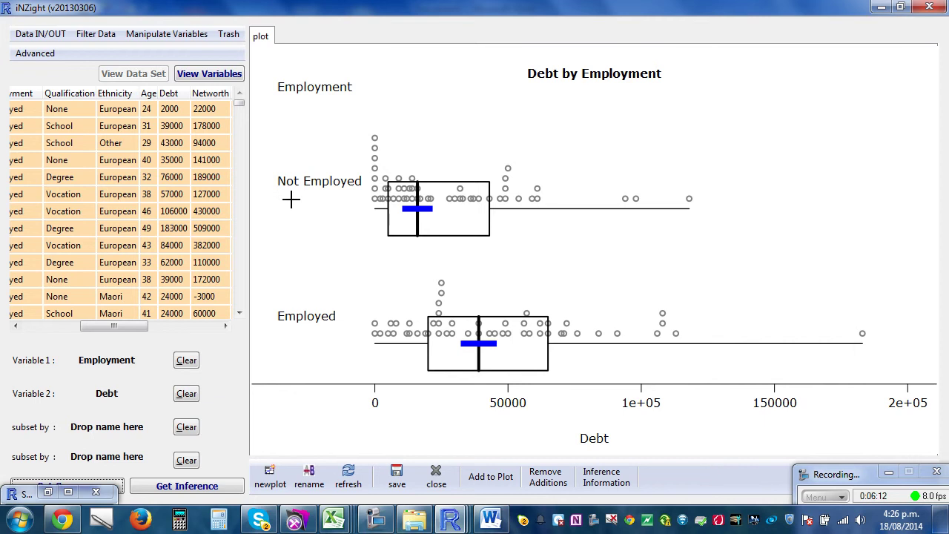
click(45, 492)
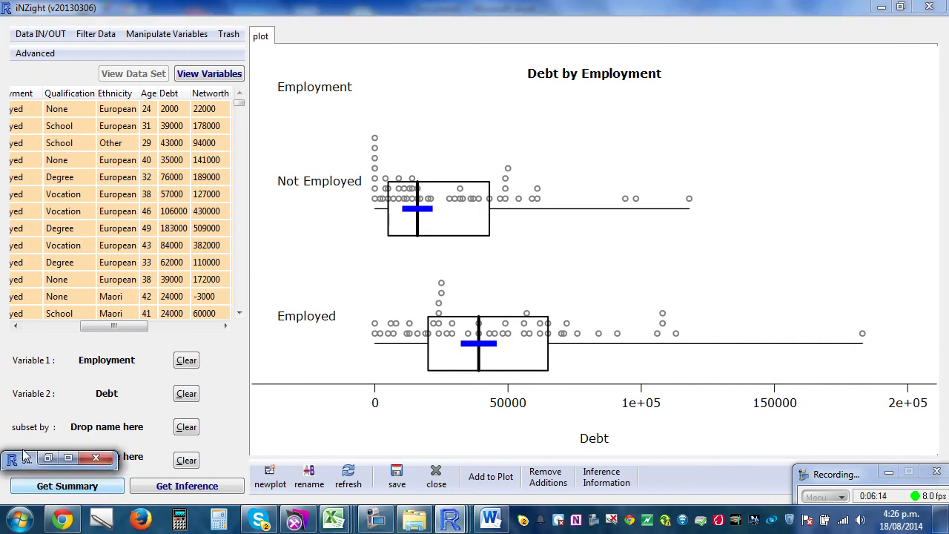
click(58, 488)
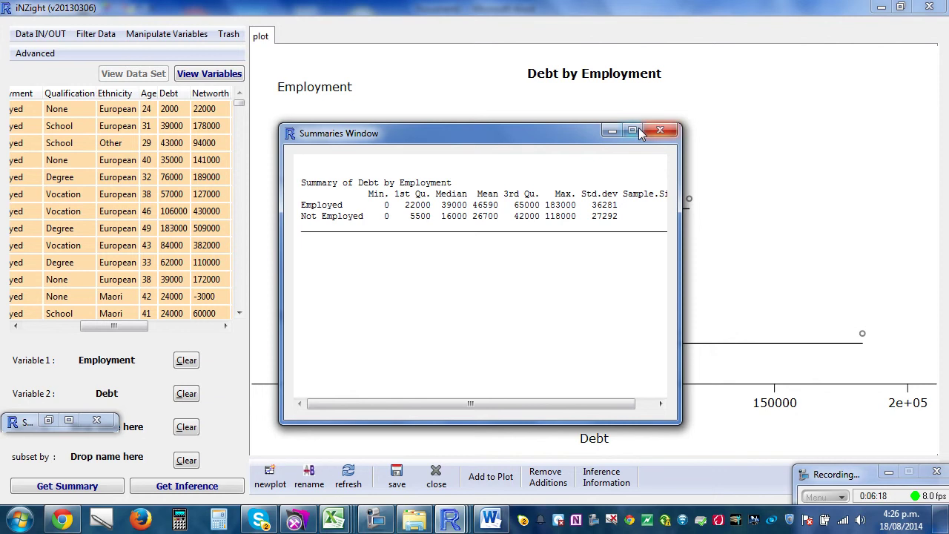
click(636, 130)
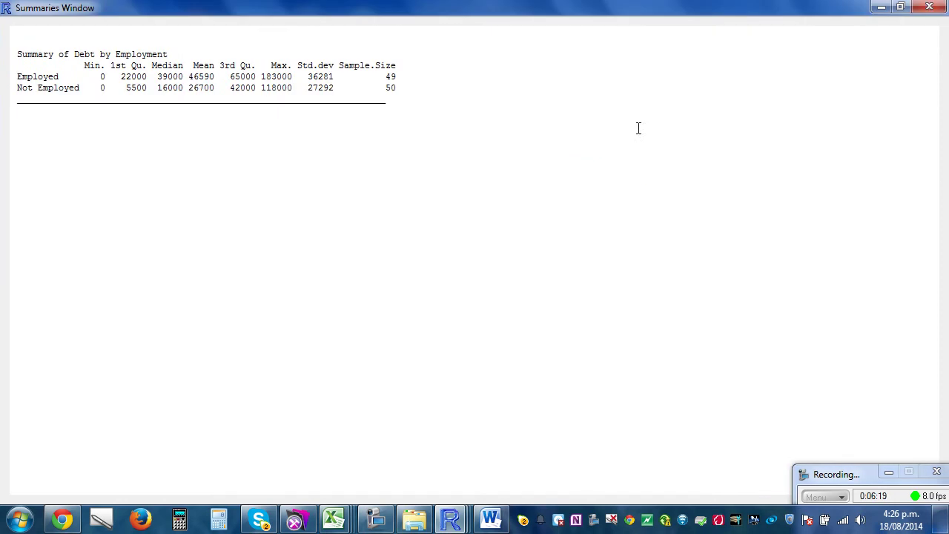
- Switch to Word and insert a screen clipping of the Debt by Employment summary table, followed by a new line
click(490, 523)
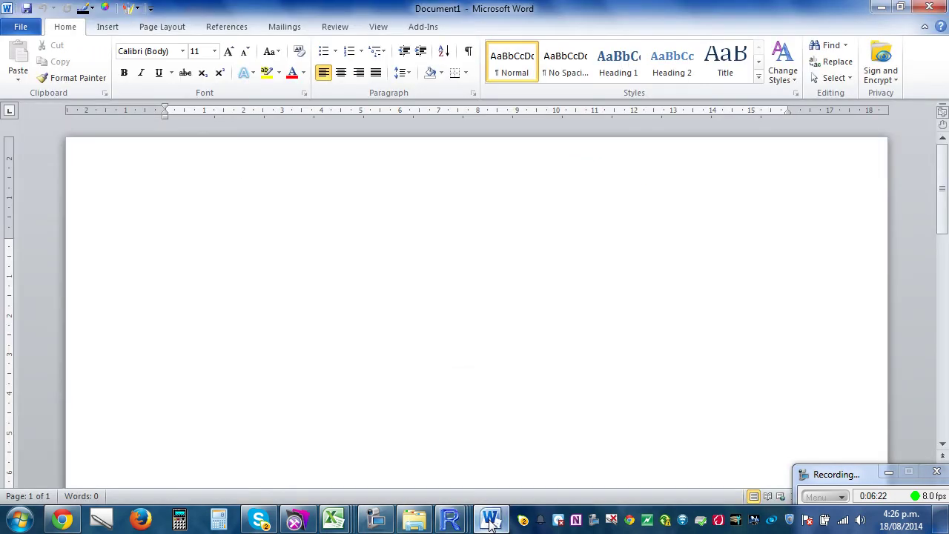
click(108, 28)
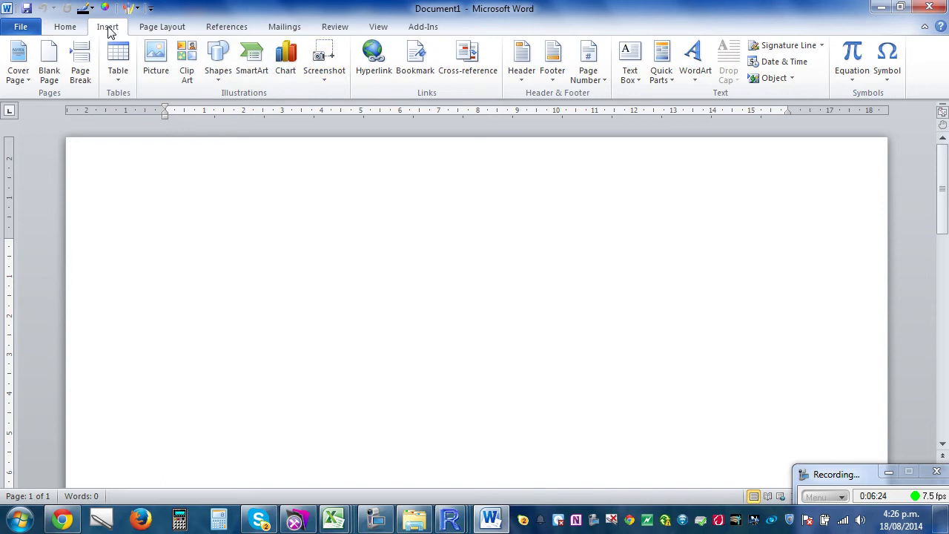
click(322, 74)
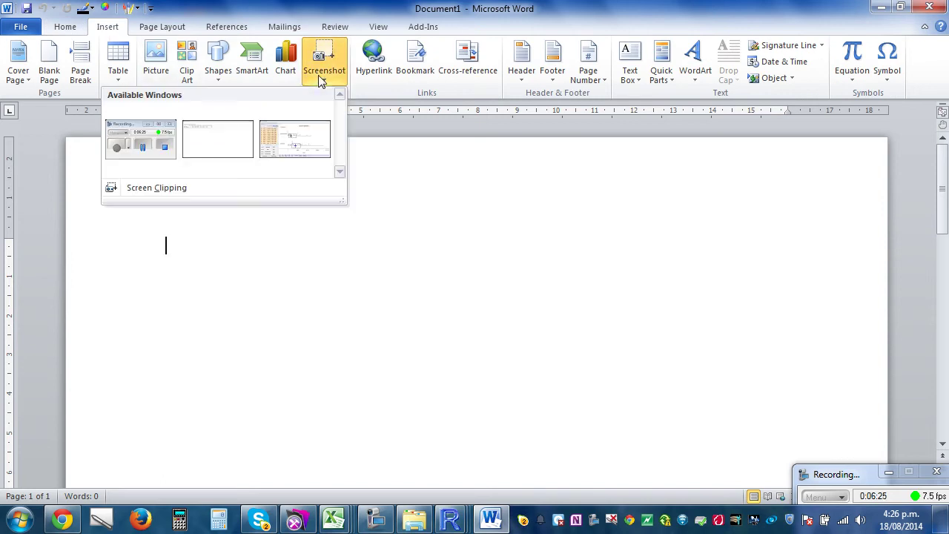
click(199, 189)
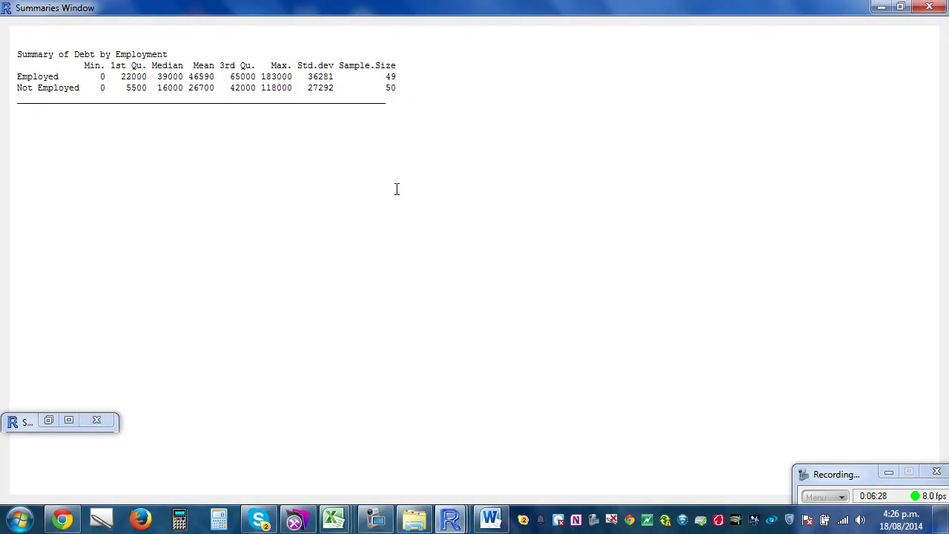
drag(12, 36, 422, 111)
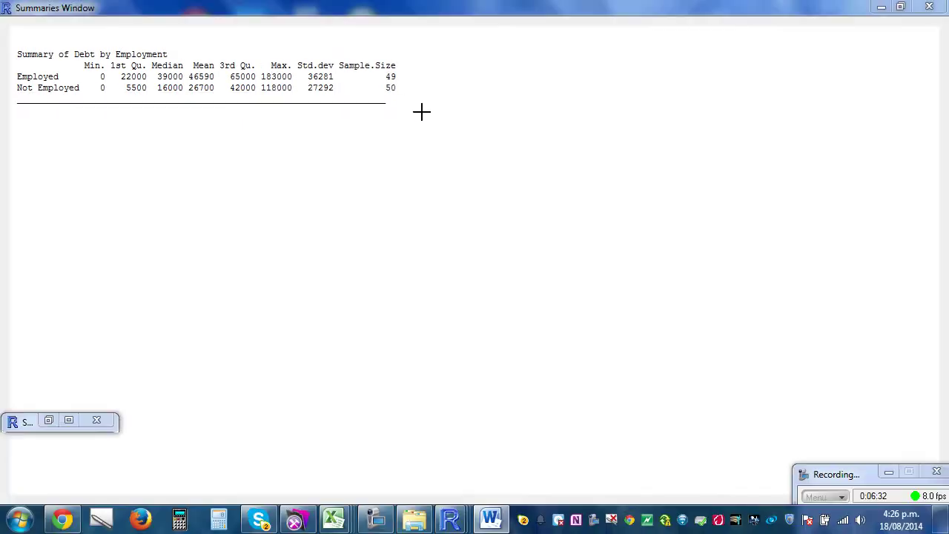
click(760, 292)
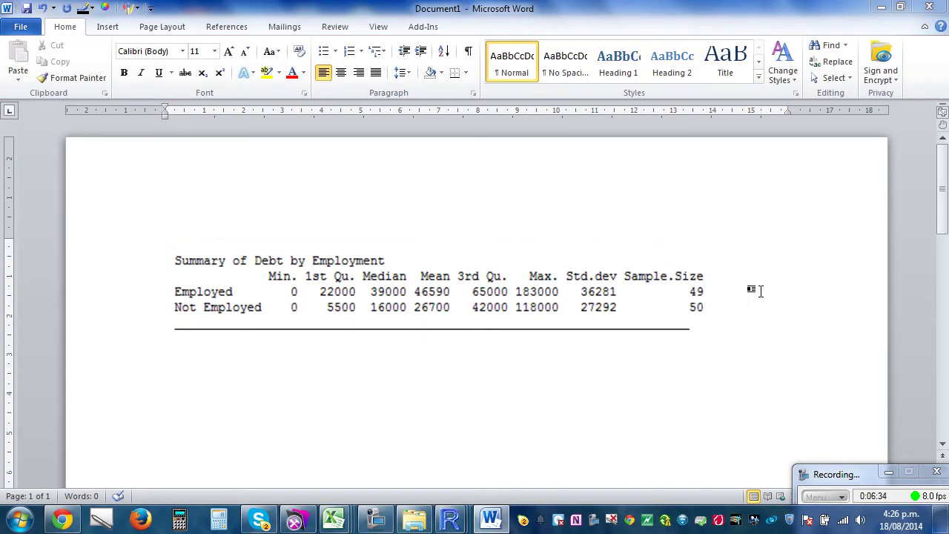
key(Return)
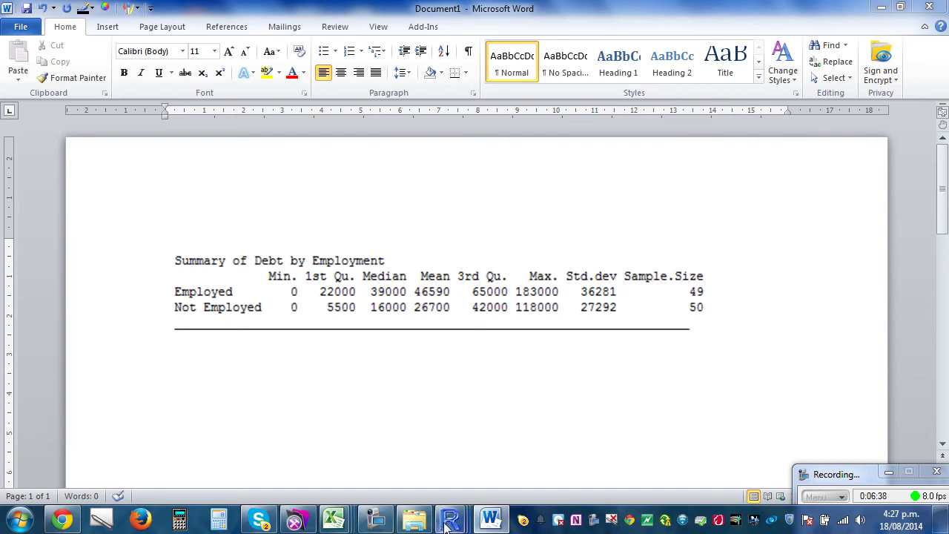
- Switch back to iNZight, minimize the summary window and rename the plot as Employment versus debt
mouse_move(450, 519)
click(589, 442)
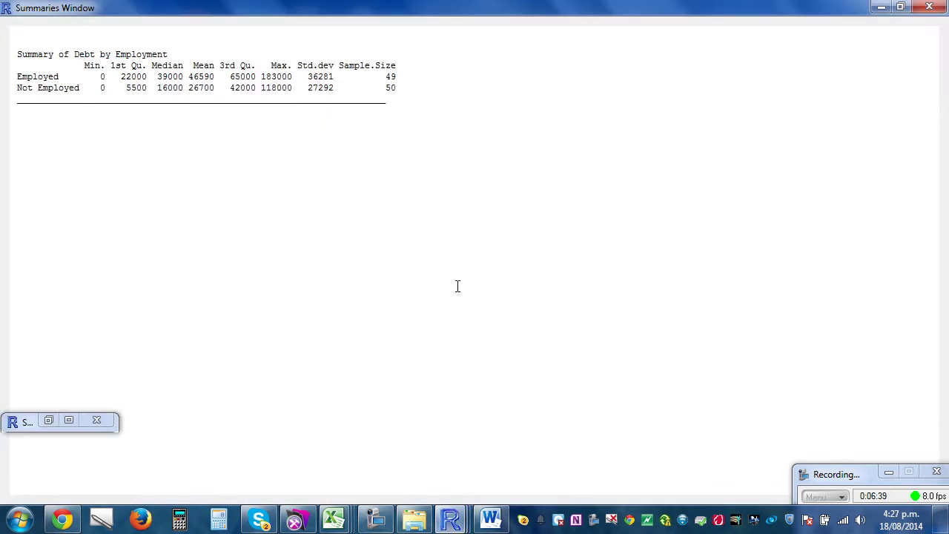
click(880, 8)
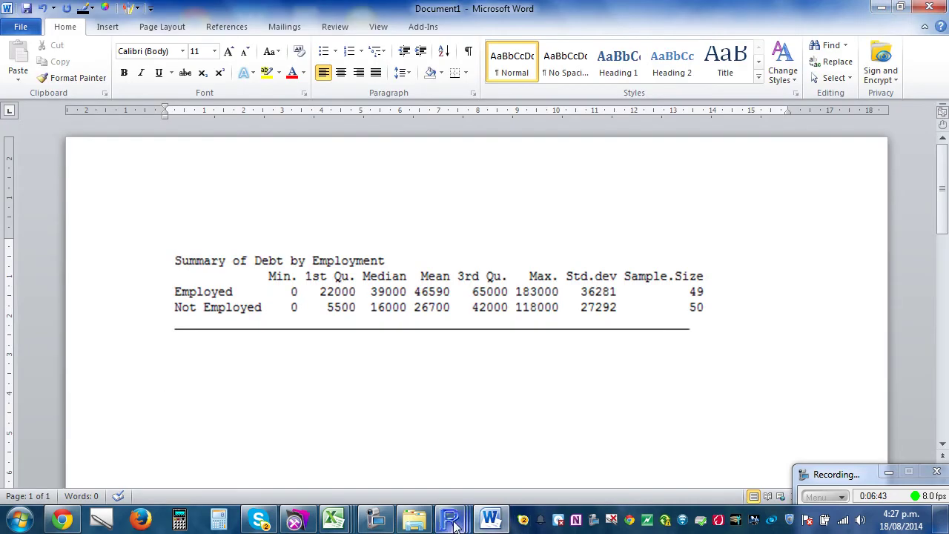
mouse_move(450, 519)
click(604, 445)
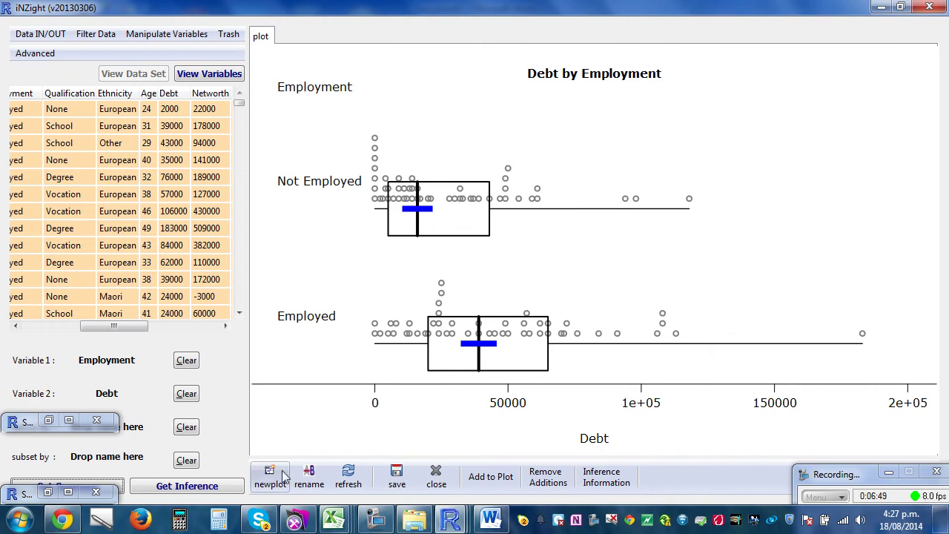
click(309, 479)
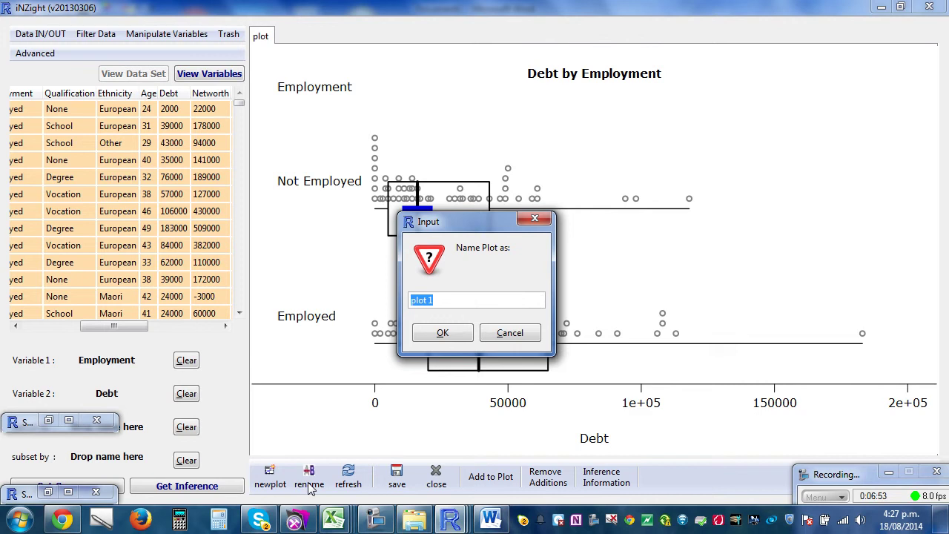
text(emplo)
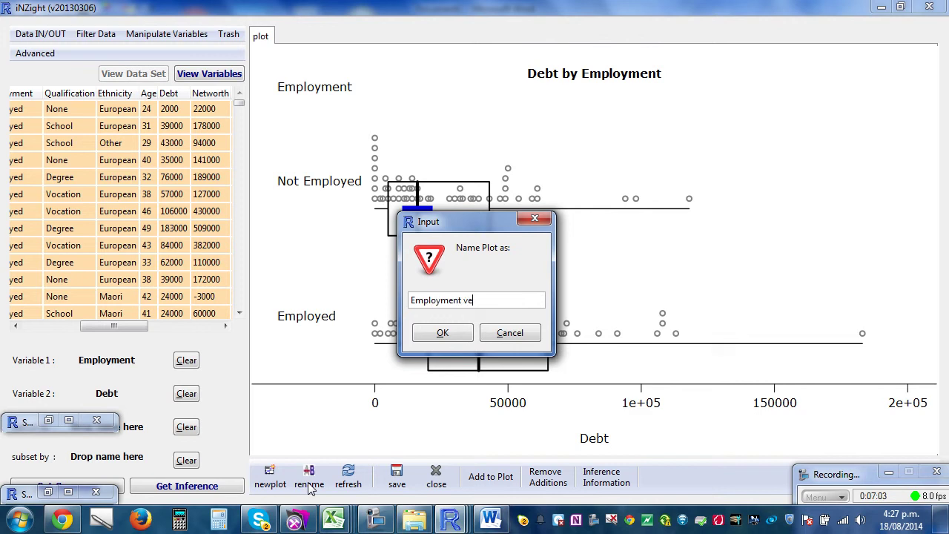
text( debt)
click(446, 331)
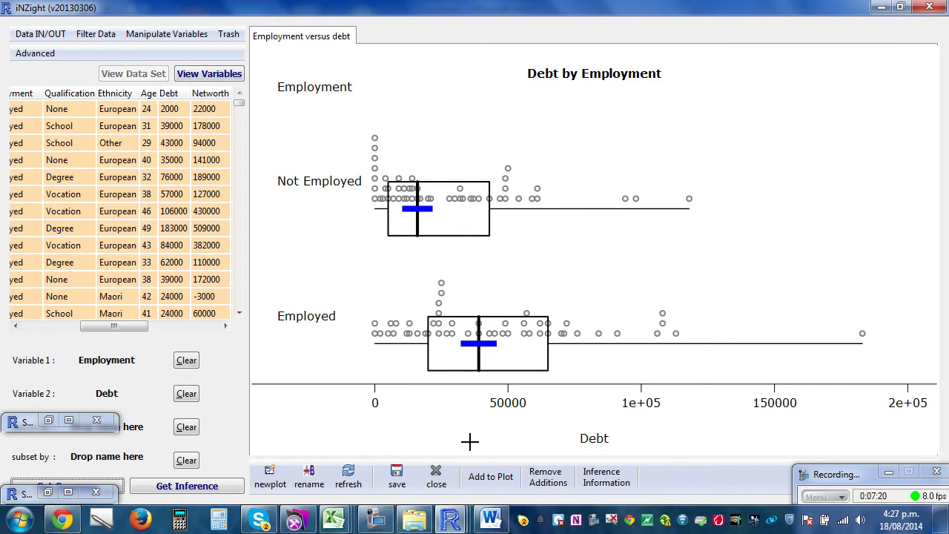
- Switch to Word and insert a screen clipping of the Employment versus debt plot, including its title tab, below the summary table
click(490, 519)
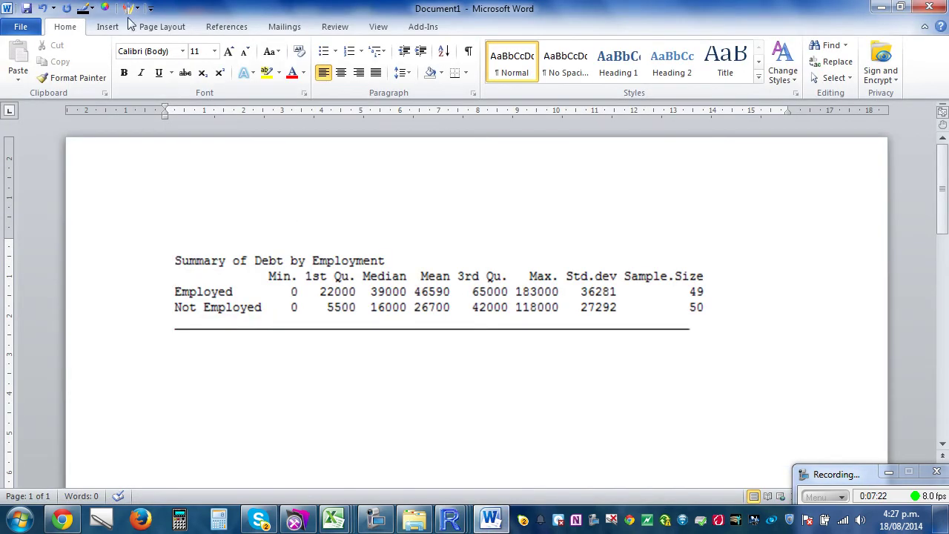
click(107, 27)
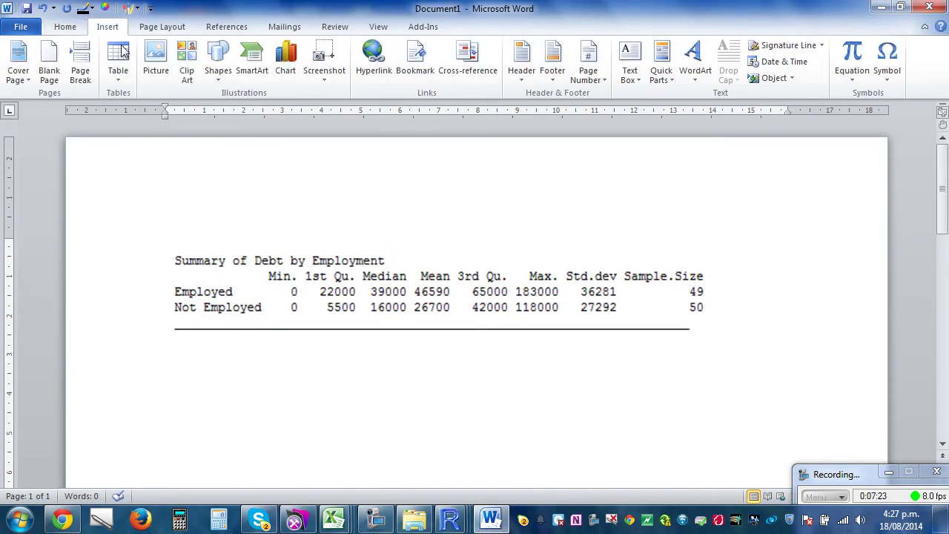
click(322, 88)
click(282, 189)
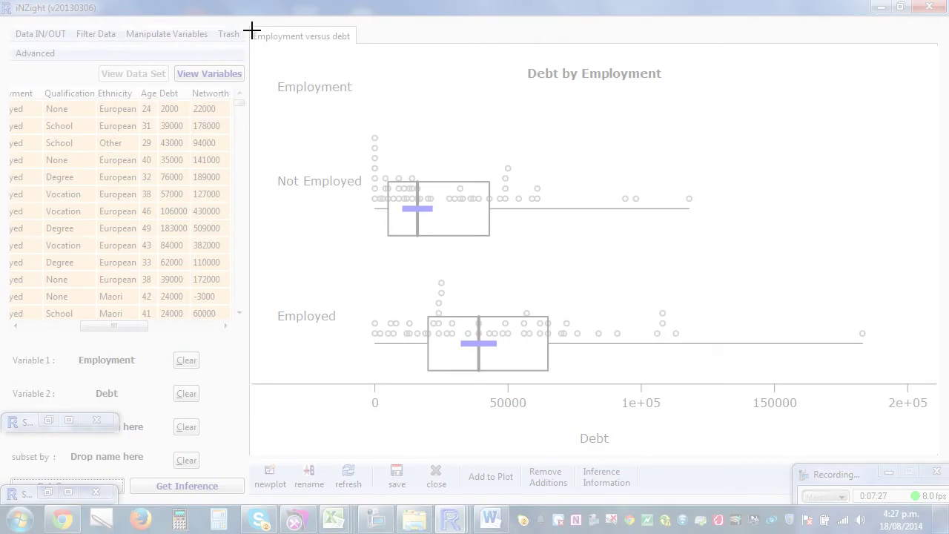
drag(252, 30, 939, 450)
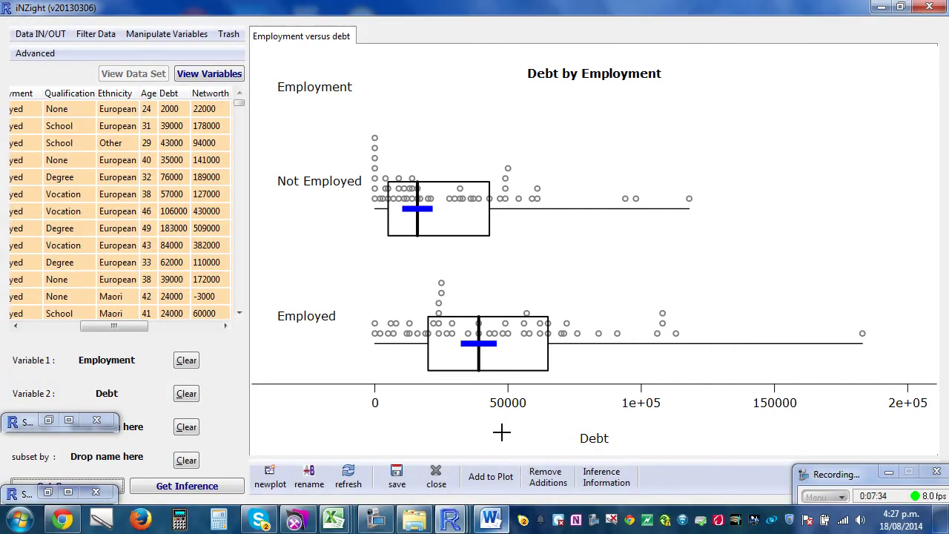
click(881, 7)
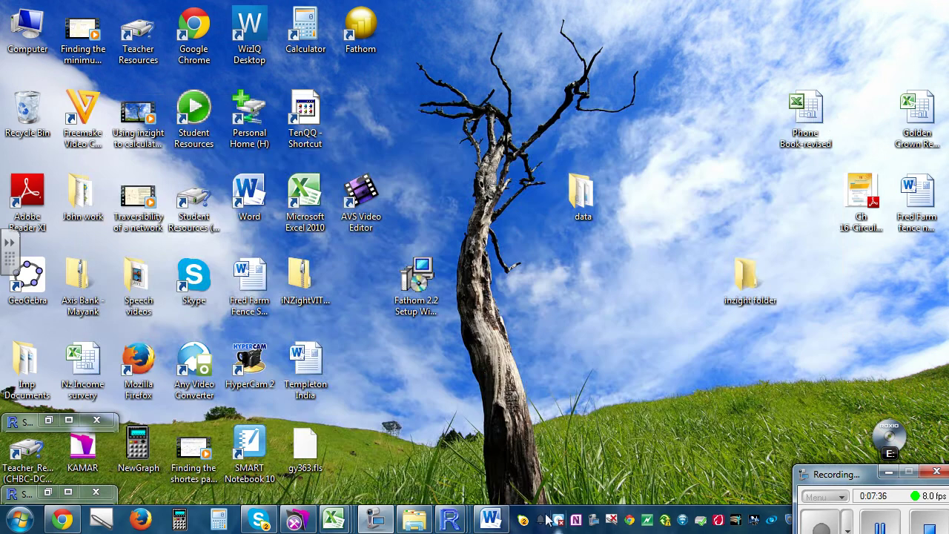
click(493, 521)
- Annotate the plot's axis in blue ink with an arrow from 1e+05 to 1e+05 = 1×10^5 = 100000, and 200000 under 2e+05
scroll(559, 391, down, 3)
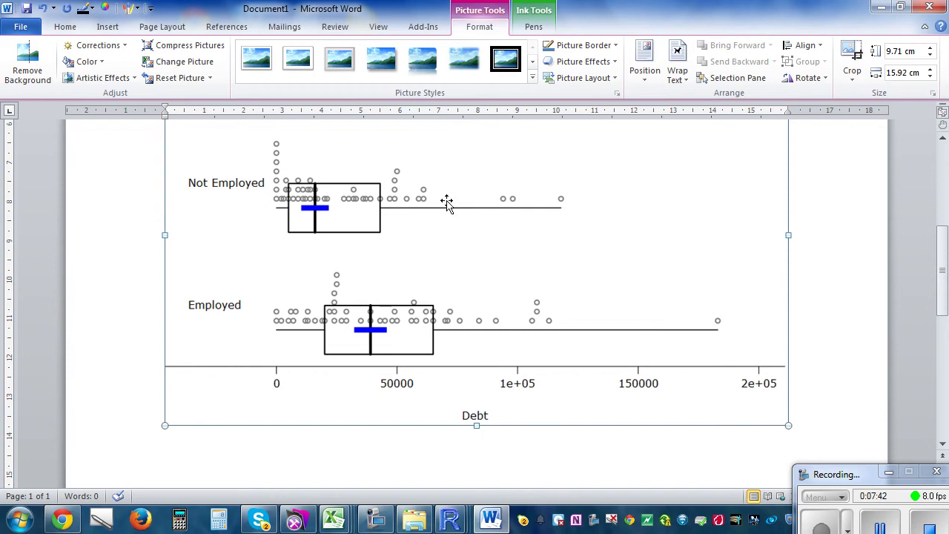
click(534, 27)
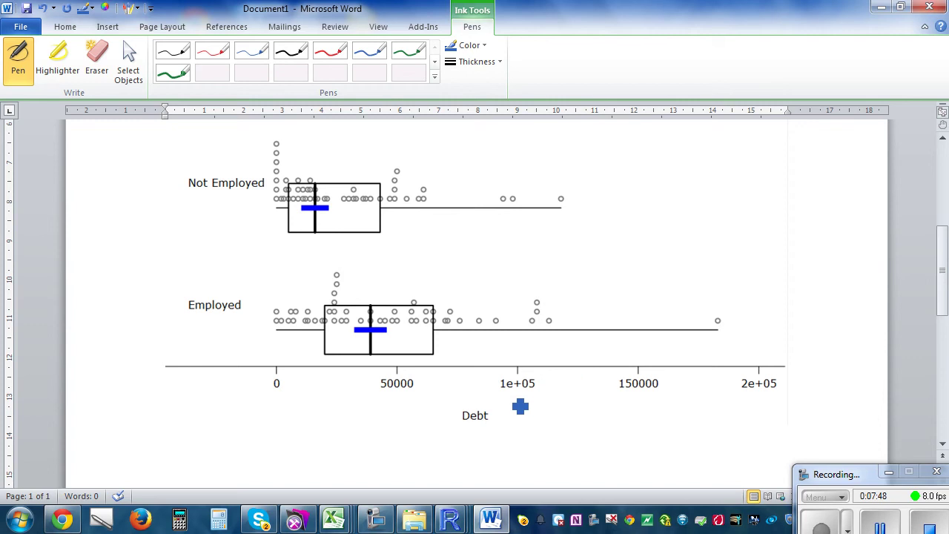
drag(505, 394, 505, 402)
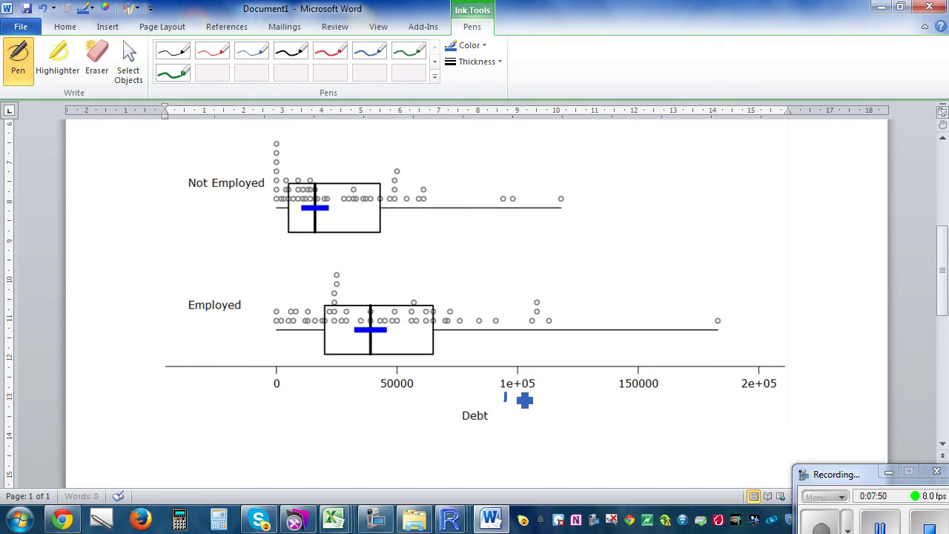
mouse_move(539, 373)
mouse_down()
mouse_move(567, 363)
mouse_move(629, 312)
mouse_up()
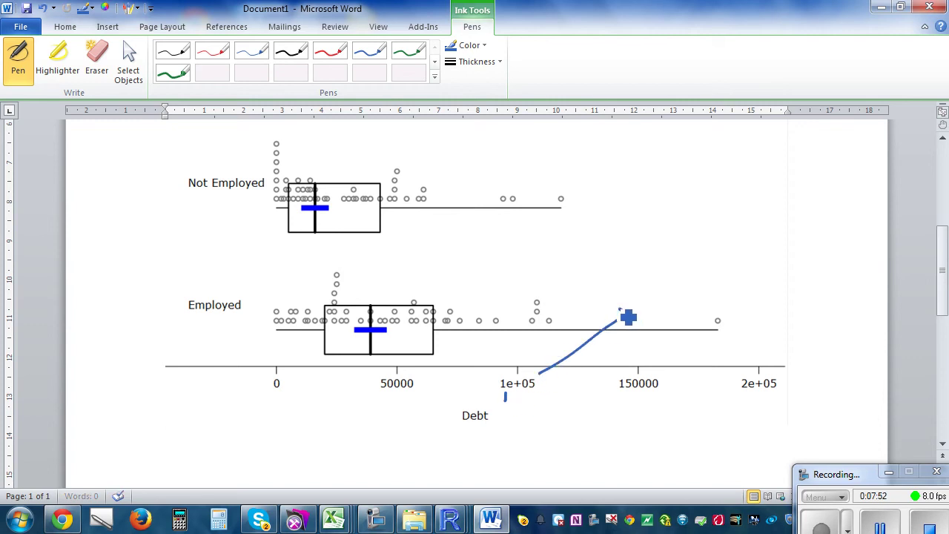
mouse_move(648, 261)
mouse_down()
mouse_move(667, 281)
mouse_move(684, 269)
mouse_move(673, 262)
mouse_move(698, 248)
mouse_move(746, 248)
mouse_up()
mouse_move(764, 238)
mouse_down()
mouse_move(759, 245)
mouse_move(774, 247)
mouse_move(800, 212)
mouse_up()
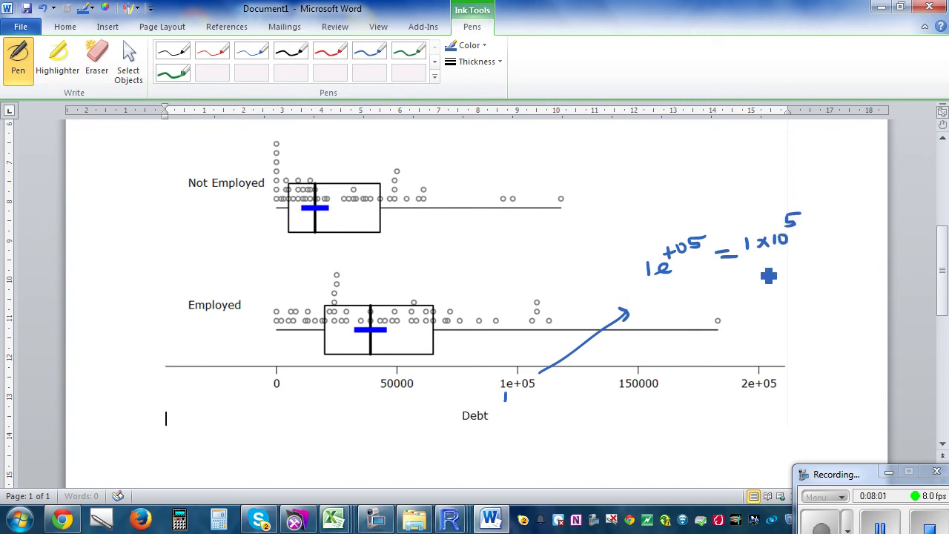
mouse_move(758, 268)
mouse_down()
mouse_move(780, 272)
mouse_move(794, 258)
mouse_move(824, 254)
mouse_up()
drag(835, 252, 845, 240)
mouse_move(750, 399)
mouse_down()
mouse_move(756, 411)
mouse_move(765, 401)
mouse_move(808, 406)
mouse_up()
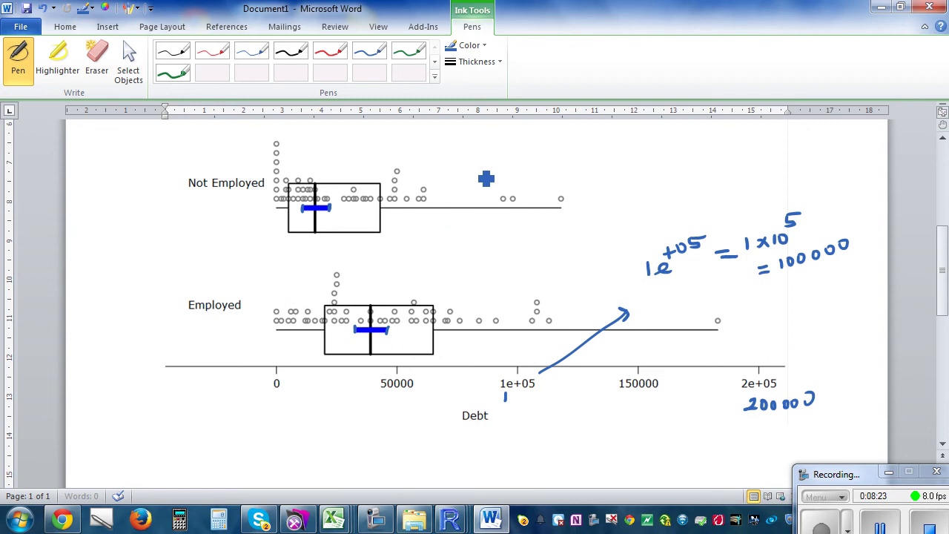
- Mark the interval ends in blue ink, labelling them x and y for Not Employed and a and b for Employed
drag(302, 205, 302, 212)
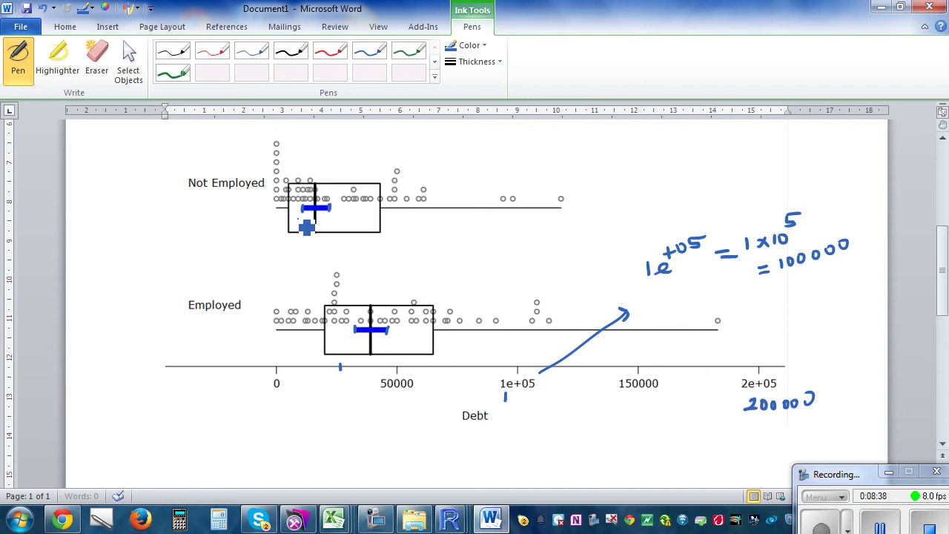
mouse_move(307, 216)
mouse_down()
mouse_move(296, 224)
mouse_move(330, 221)
mouse_move(334, 242)
mouse_up()
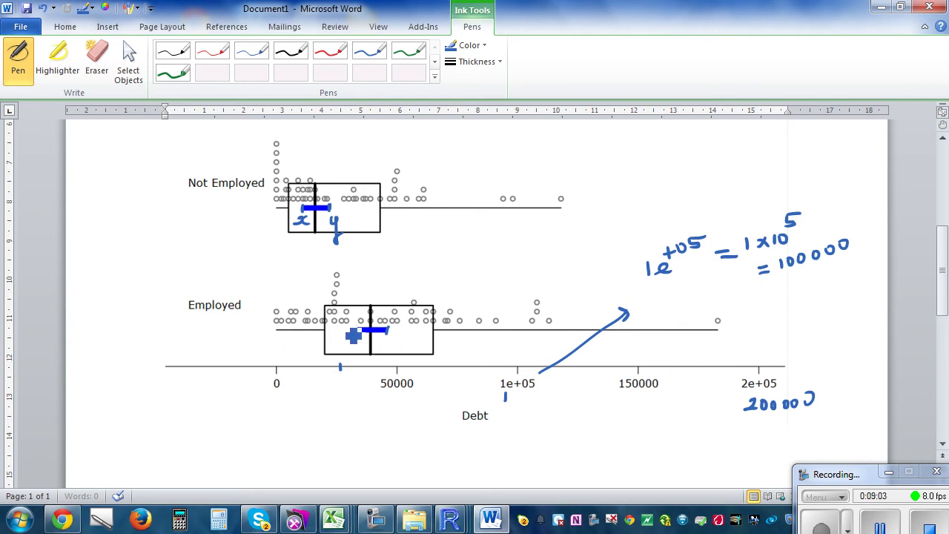
drag(352, 337, 346, 348)
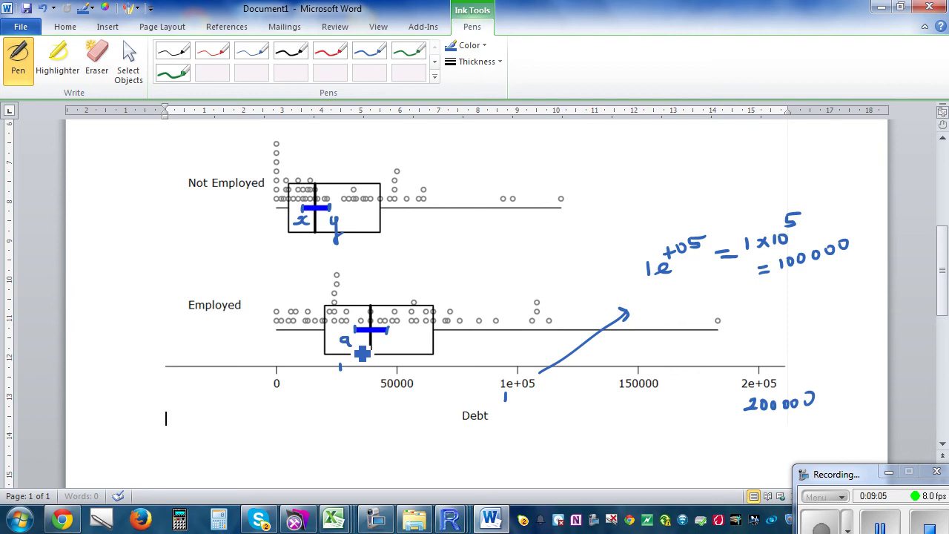
mouse_move(398, 332)
mouse_down()
mouse_move(407, 344)
mouse_move(399, 349)
mouse_up()
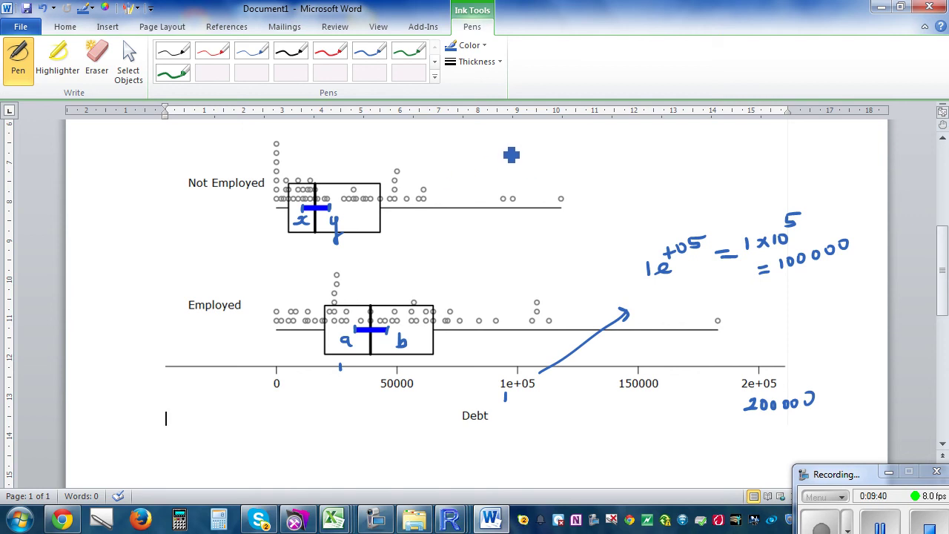
- Sketch a separate interval bar above the Not Employed whisker in blue ink, label its ends x and y, and circle both labels
drag(504, 147, 513, 147)
mouse_move(505, 153)
mouse_down()
mouse_move(520, 156)
mouse_move(515, 137)
mouse_move(577, 131)
mouse_move(586, 149)
mouse_move(579, 178)
mouse_up()
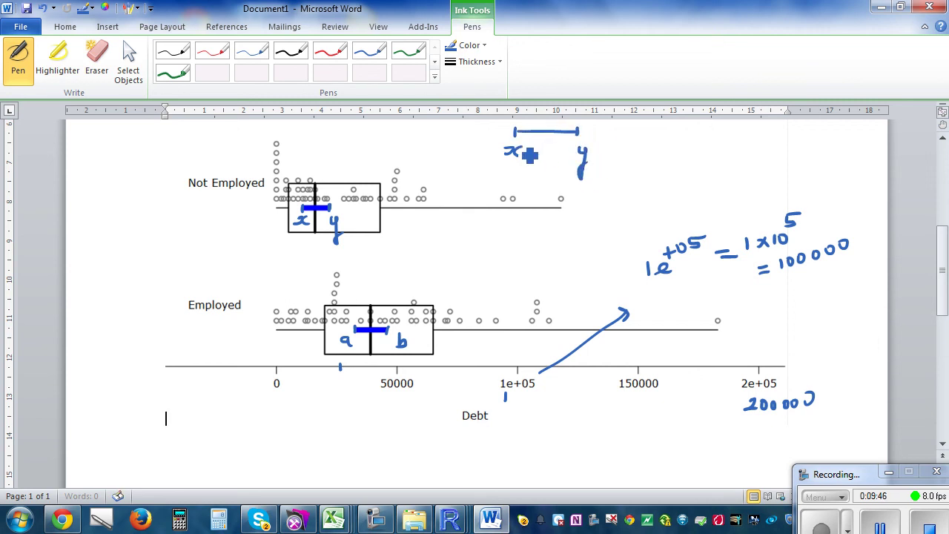
drag(521, 146, 522, 151)
mouse_move(593, 141)
mouse_down()
mouse_move(574, 163)
mouse_move(580, 176)
mouse_up()
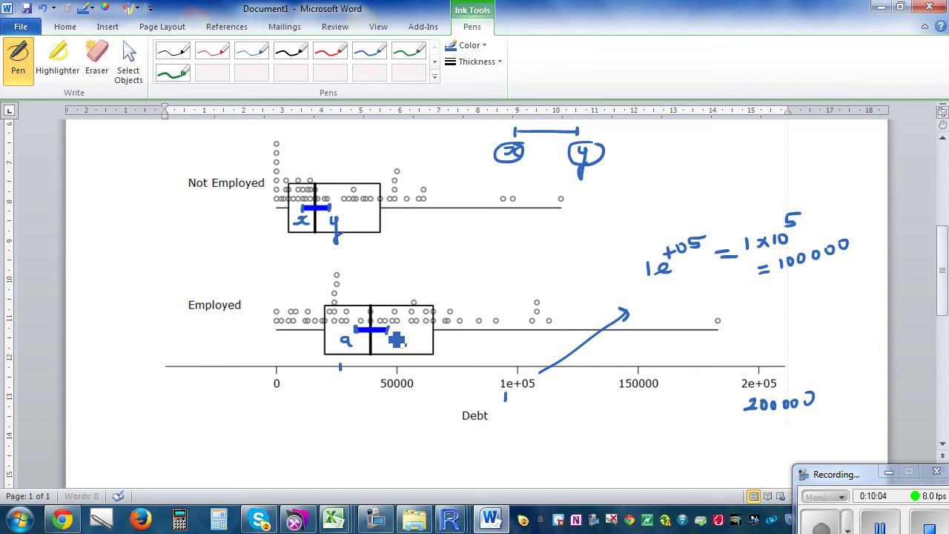
drag(398, 333, 399, 346)
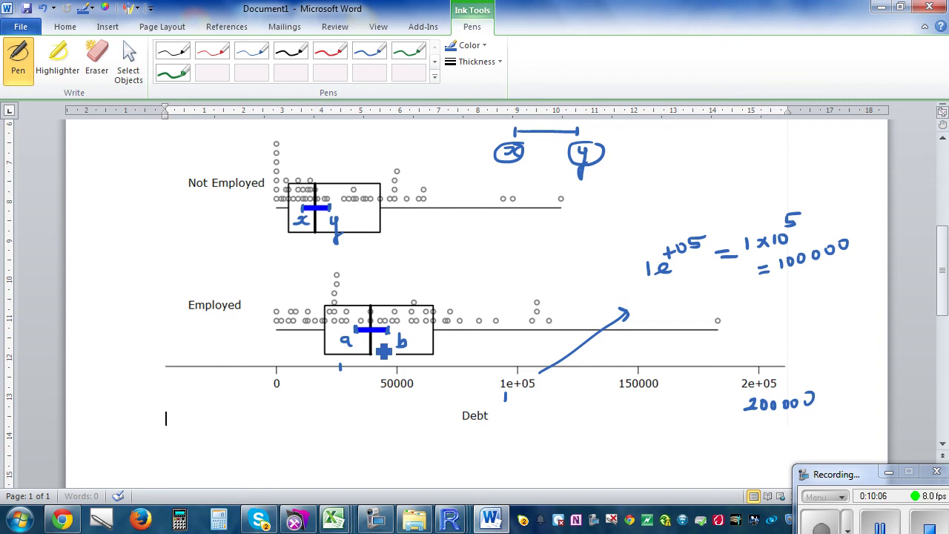